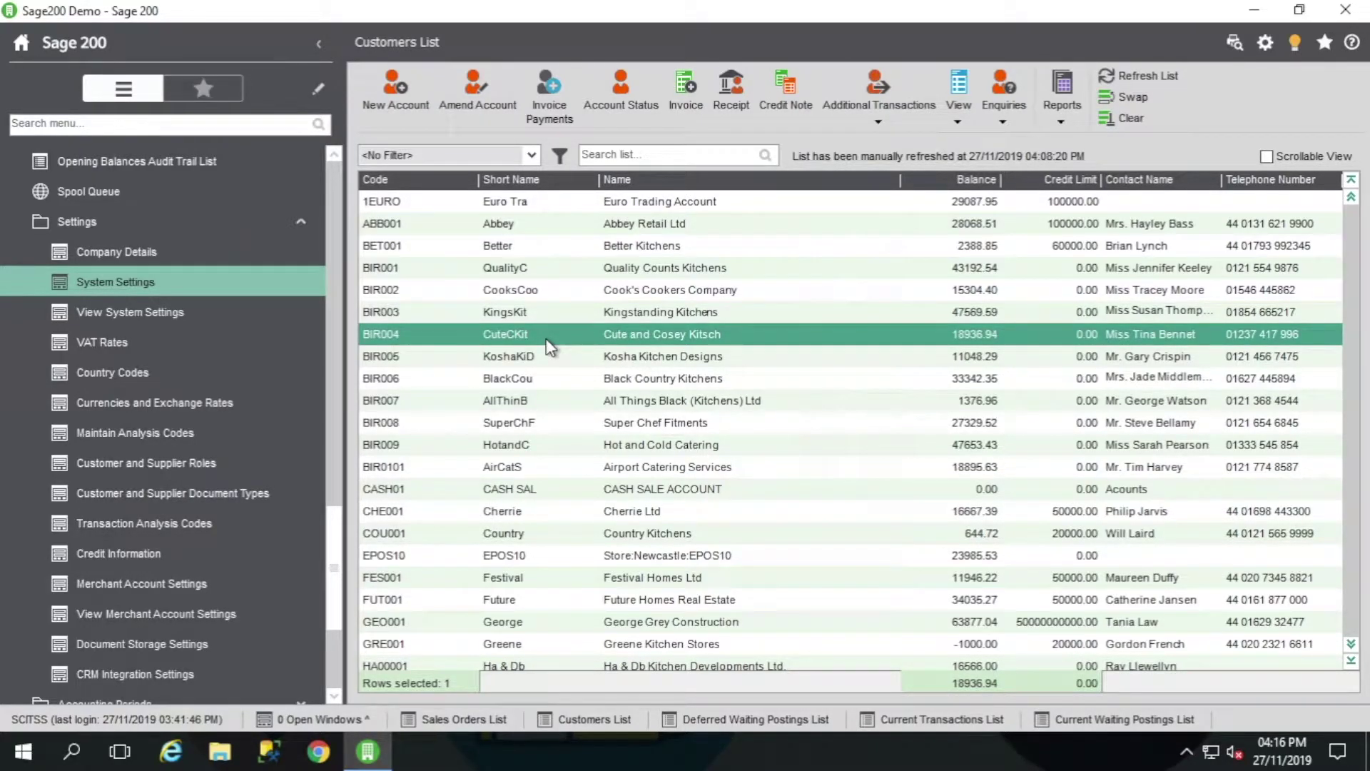
Show the enquiry options for the Cute and Cosey Kitsch (BIR004) customer account
{"action": "left_click", "coordinate": [1000, 126]}
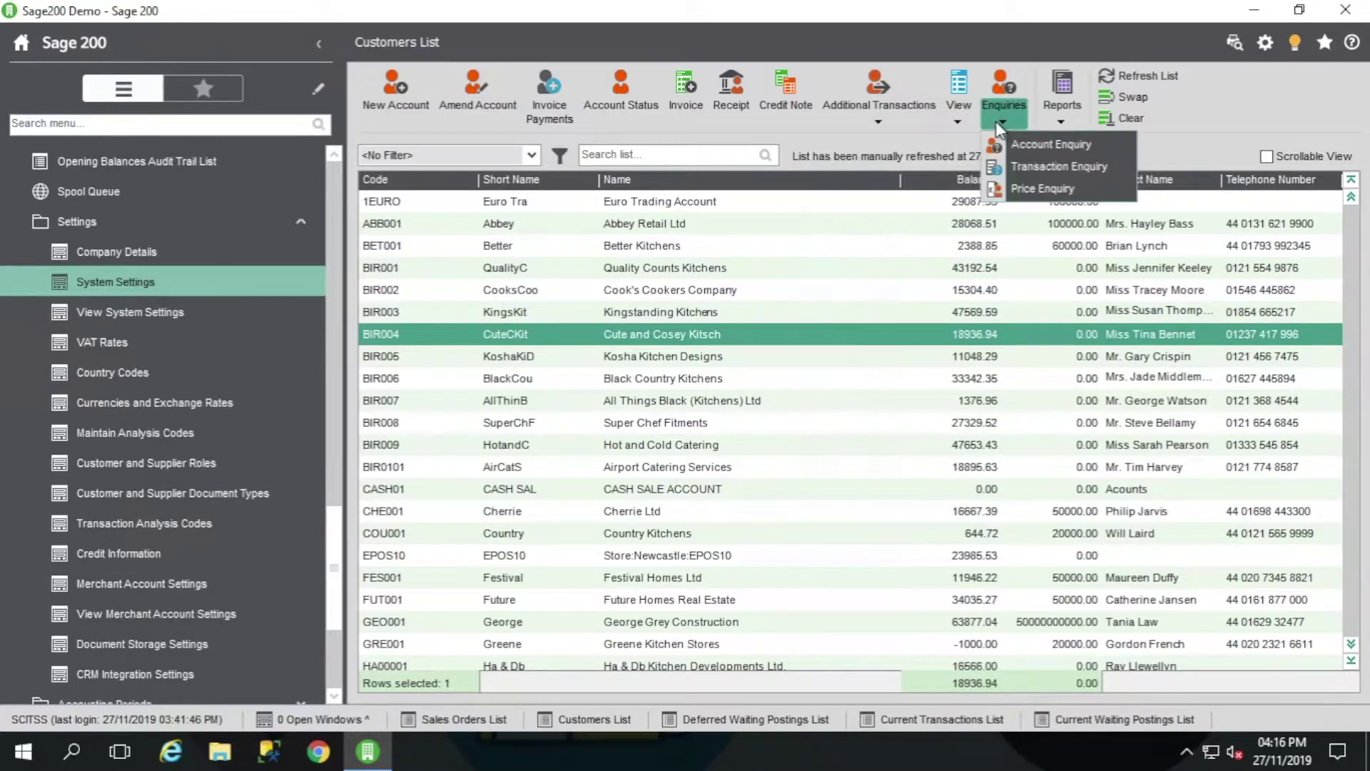
{"action": "left_click", "coordinate": [1017, 162]}
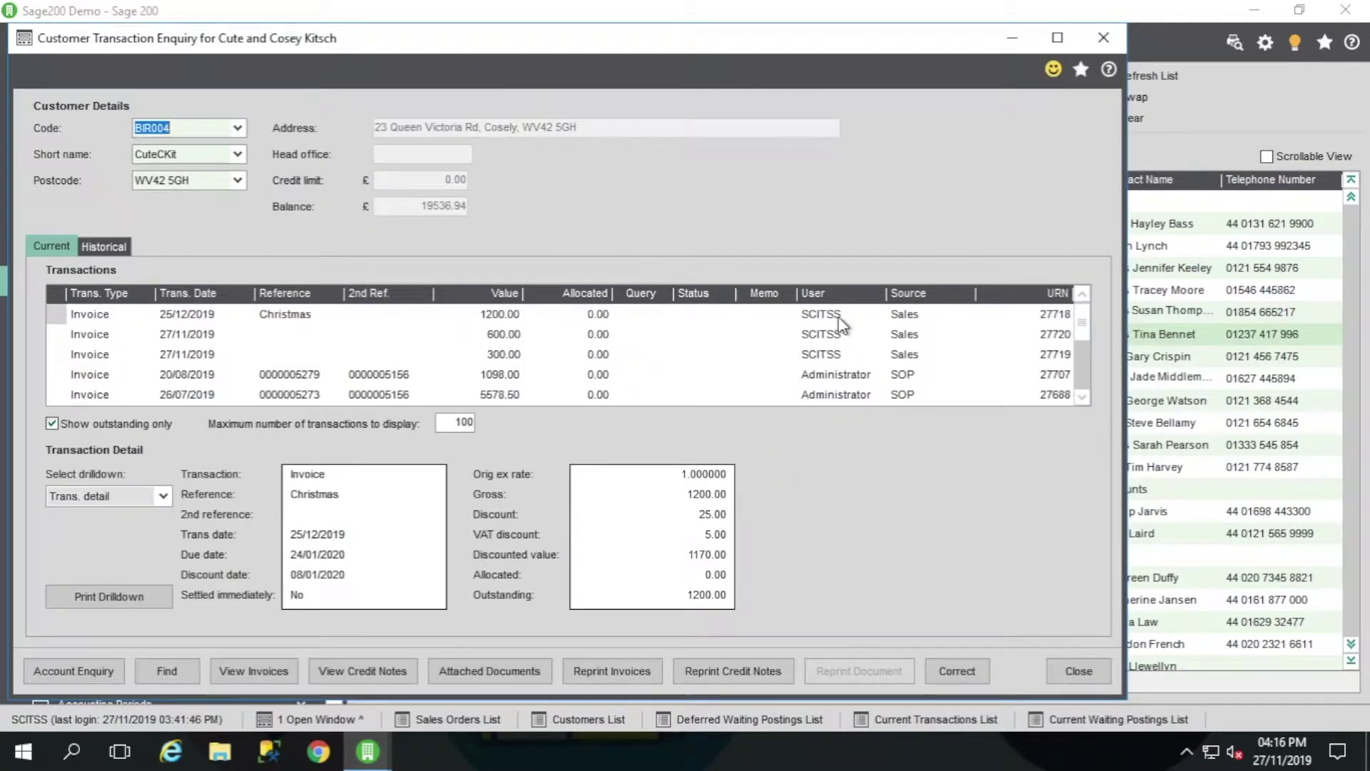
{"action": "left_click", "coordinate": [213, 314]}
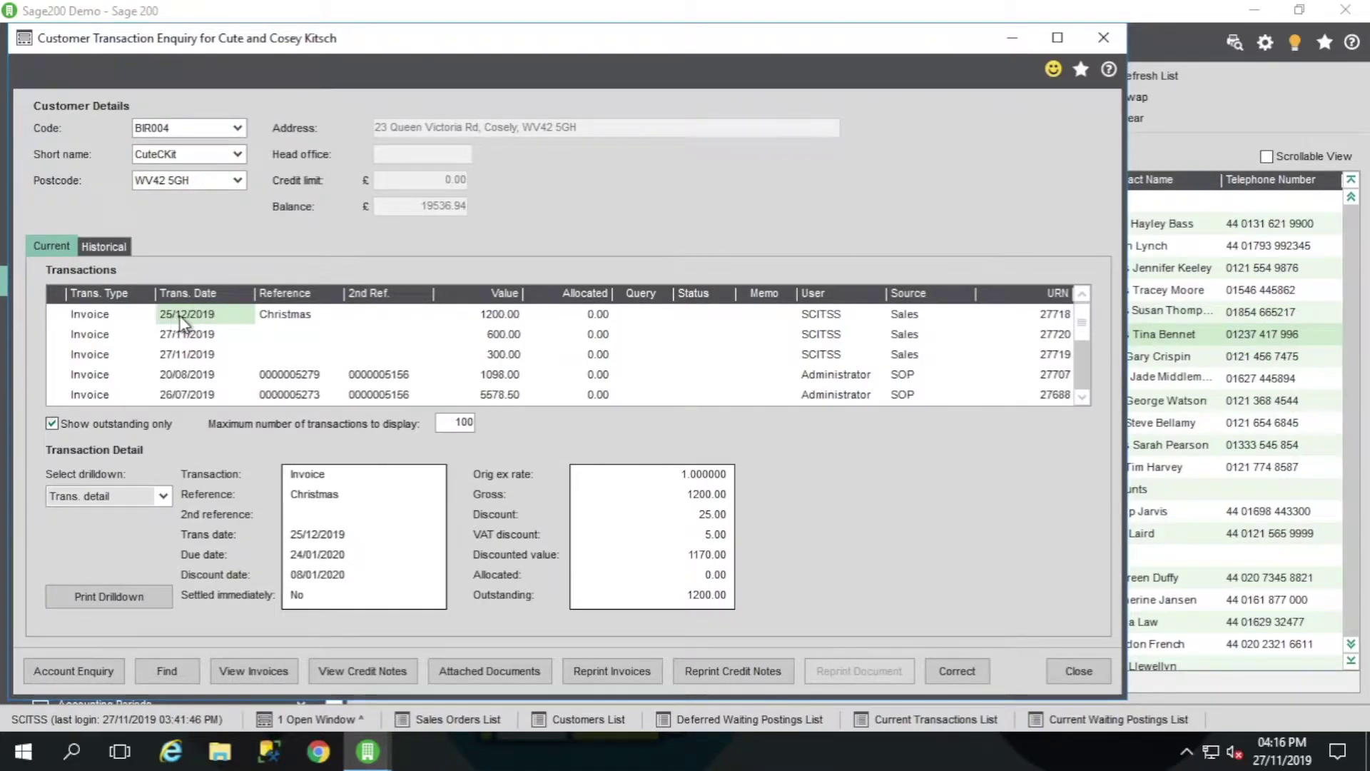
{"action": "left_click", "coordinate": [270, 321]}
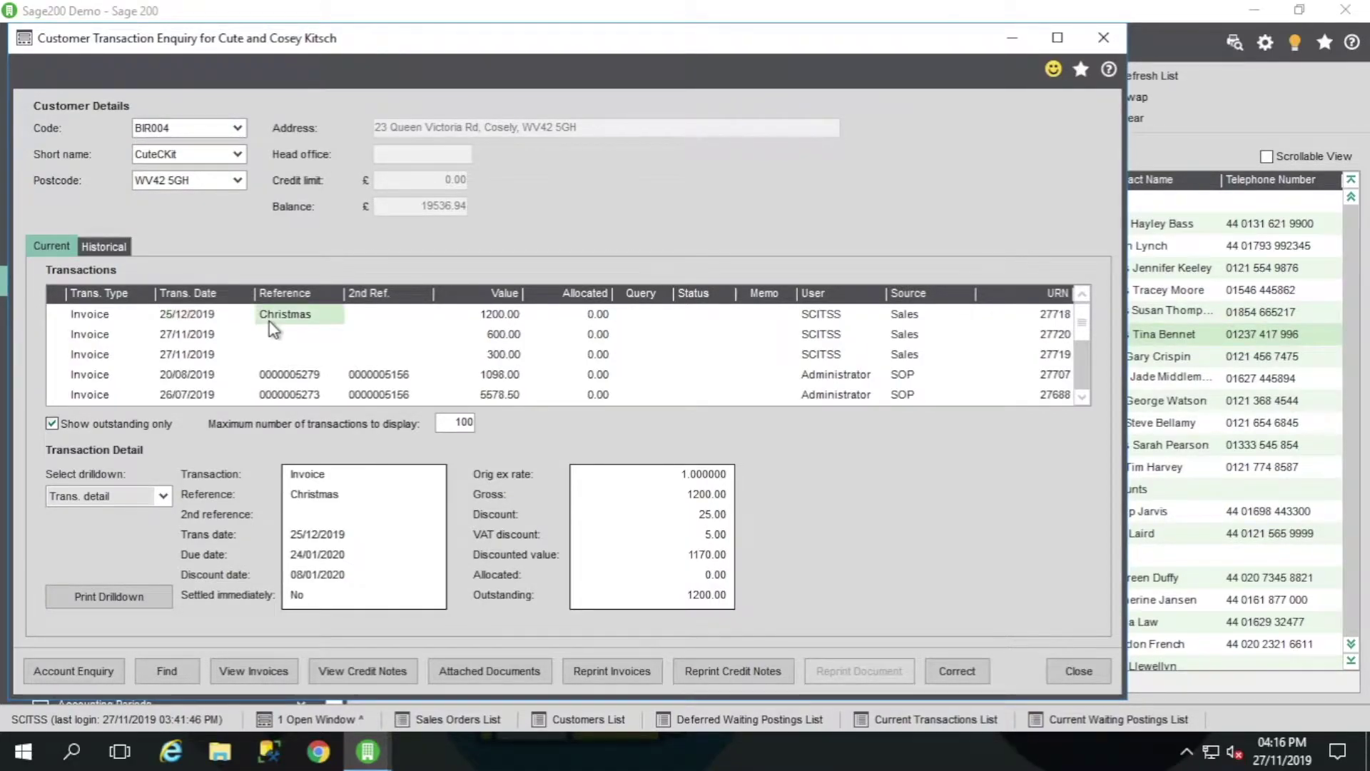
{"action": "left_click", "coordinate": [184, 336]}
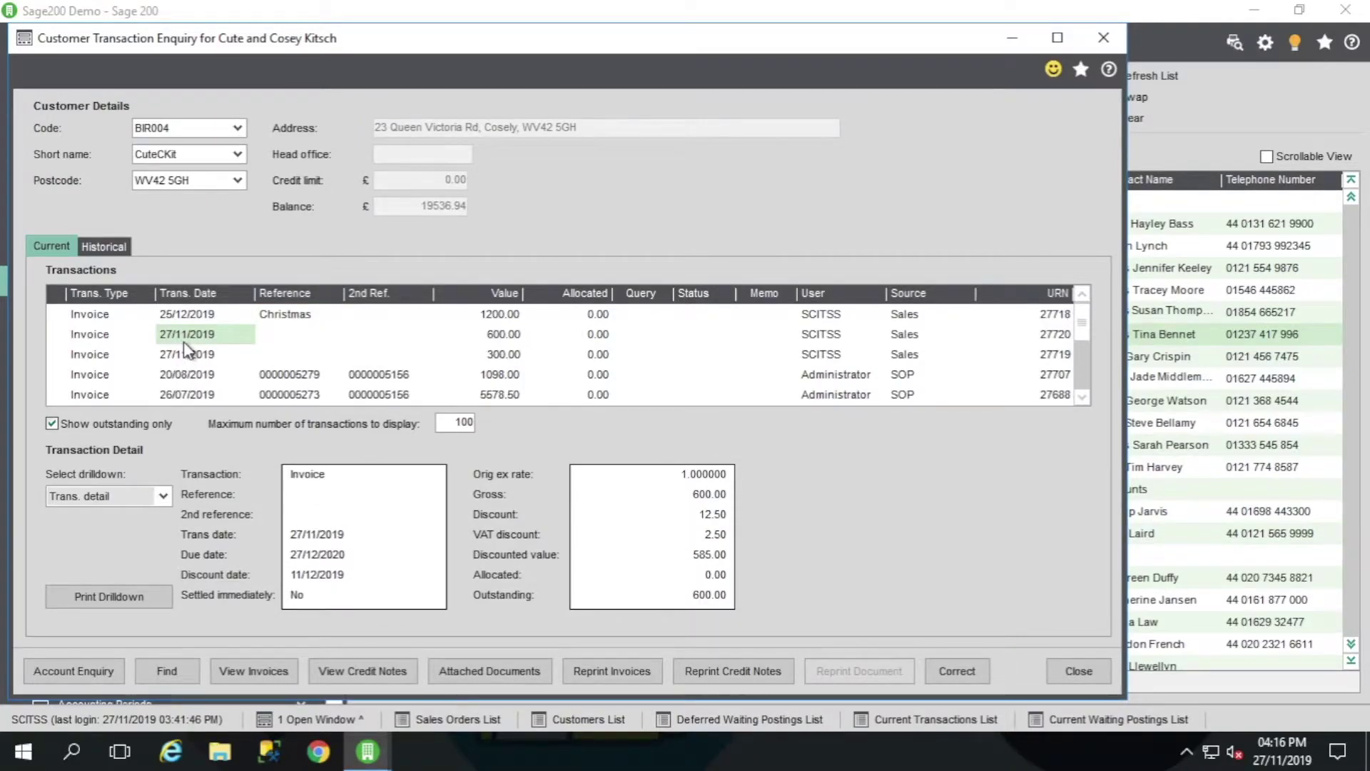
{"action": "left_click", "coordinate": [1086, 683]}
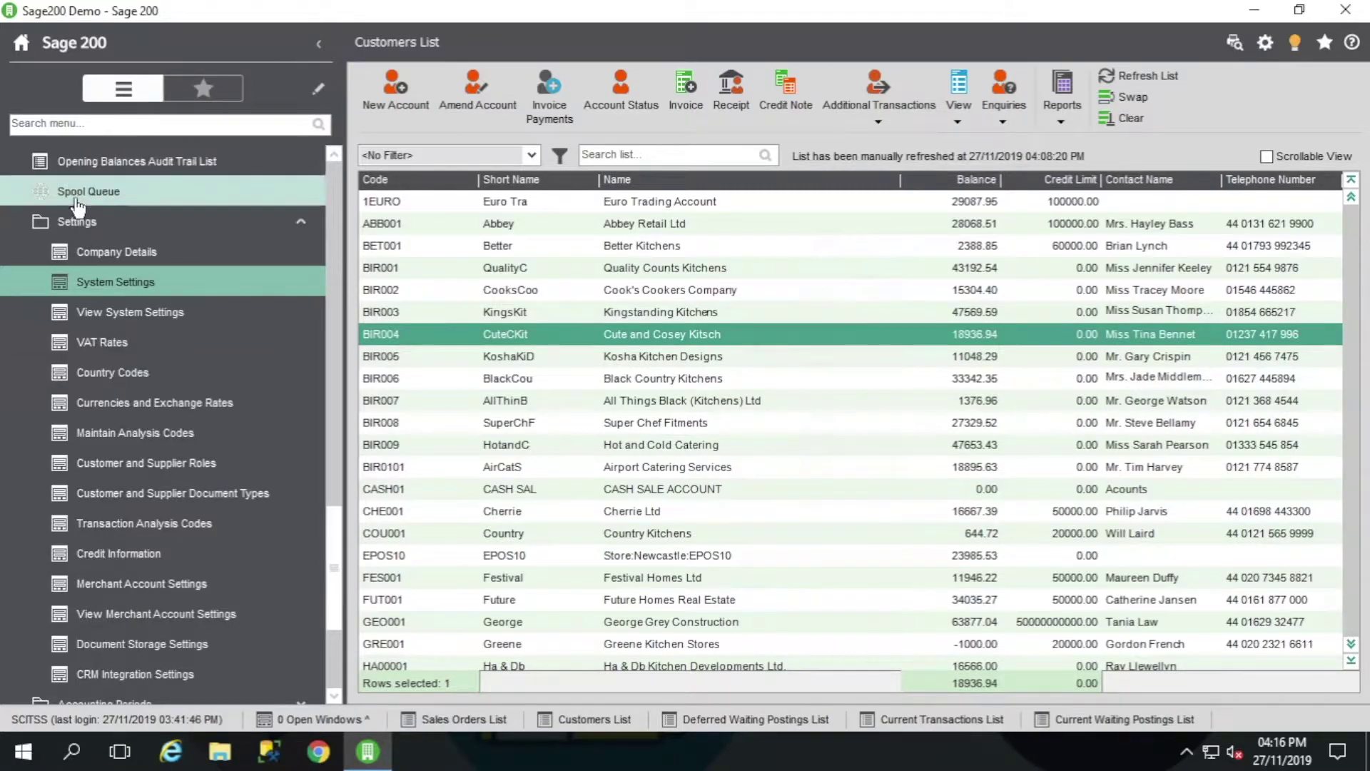
Collapse the settings group and open Maintain Accounting Periods under Accounting Periods
{"action": "left_click", "coordinate": [81, 228]}
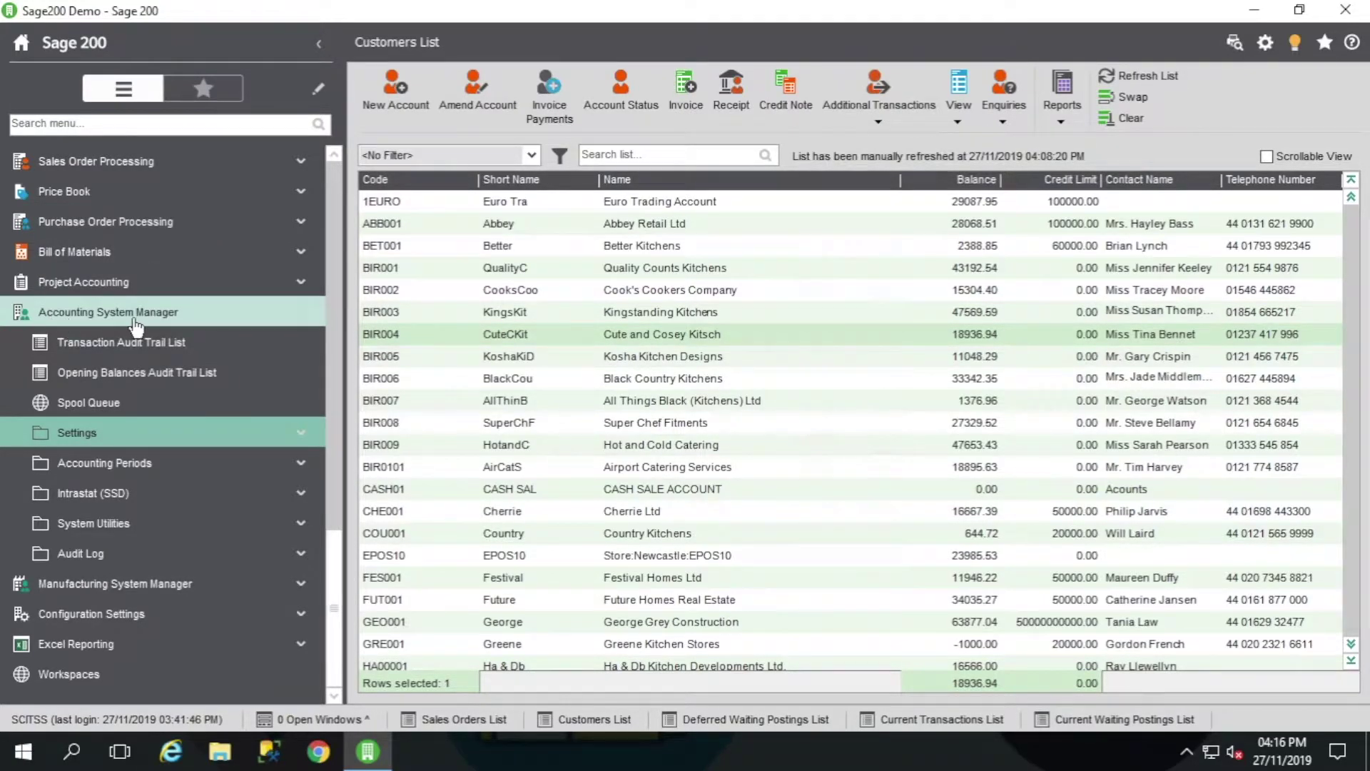
{"action": "left_click", "coordinate": [104, 462]}
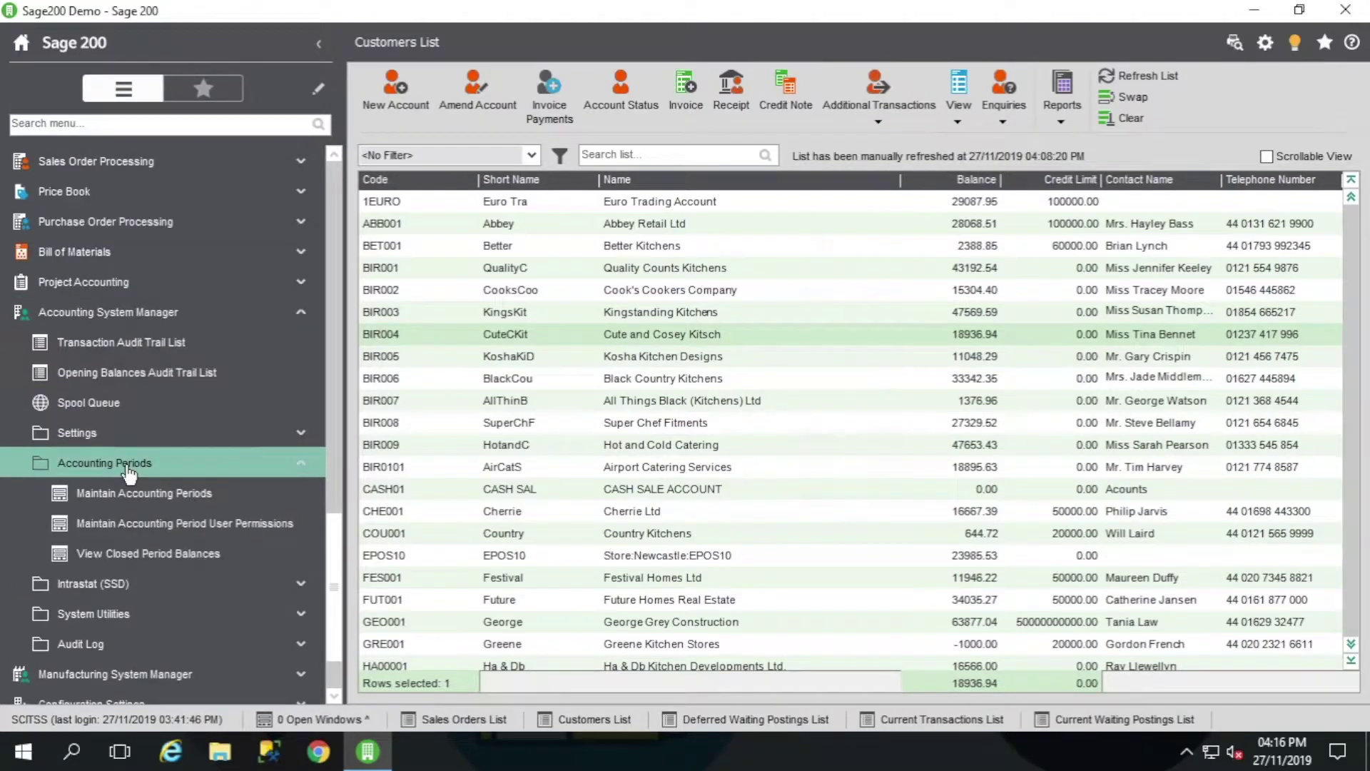
{"action": "left_click", "coordinate": [123, 495]}
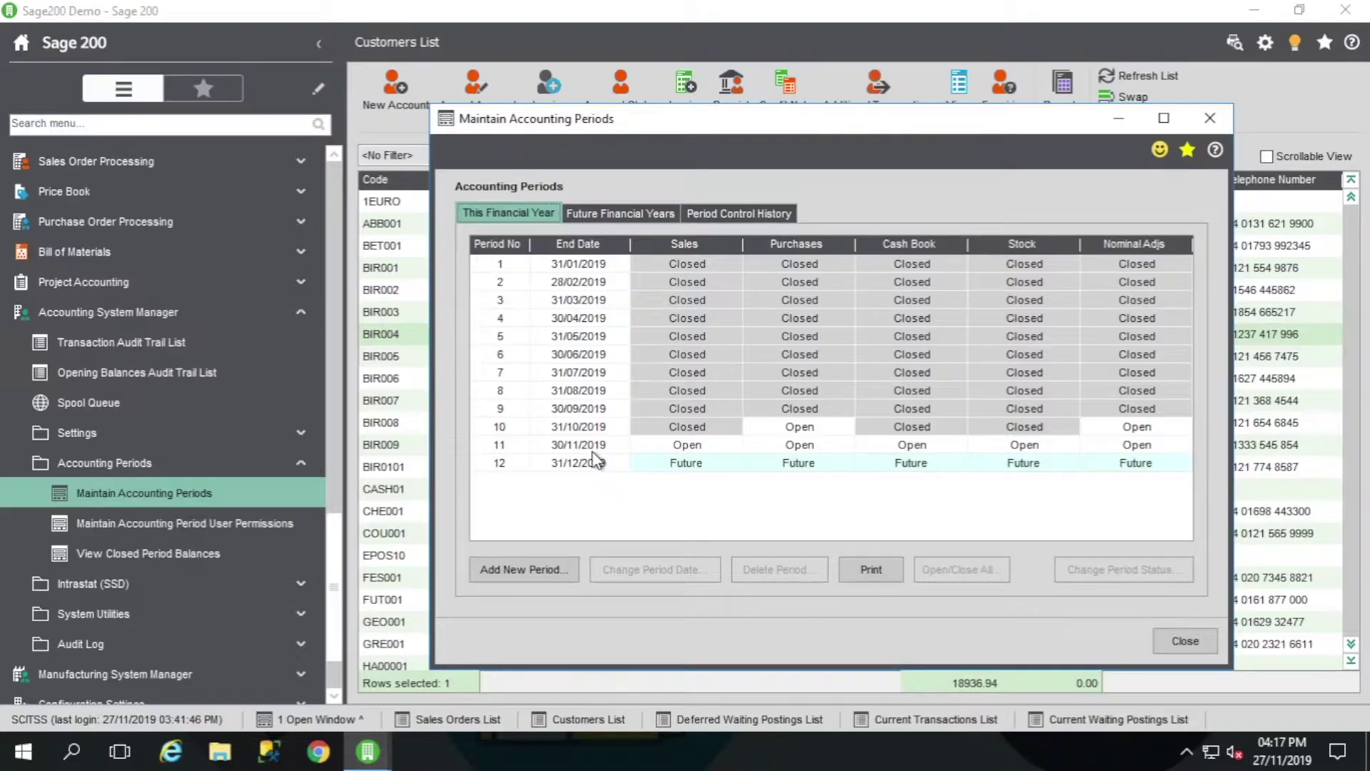
{"action": "left_click", "coordinate": [665, 450]}
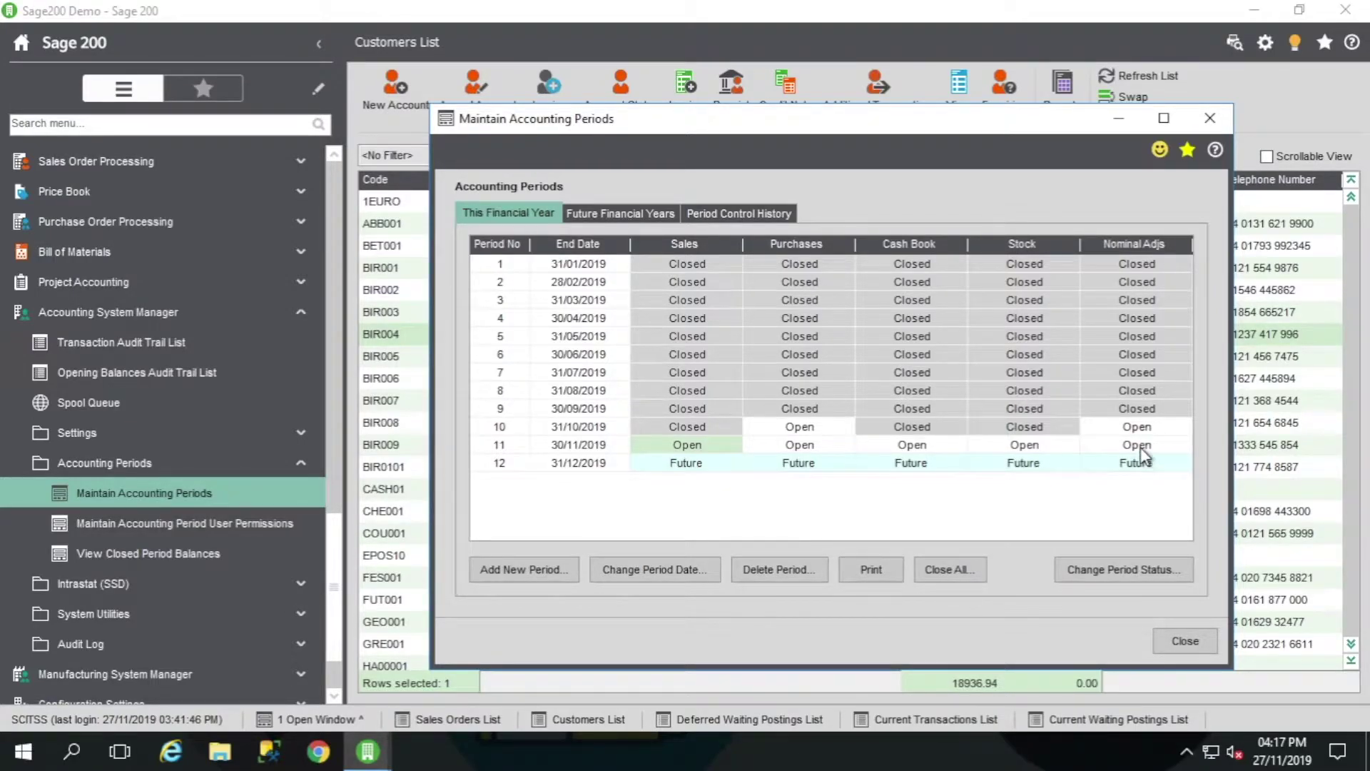
{"action": "left_click", "coordinate": [1179, 641]}
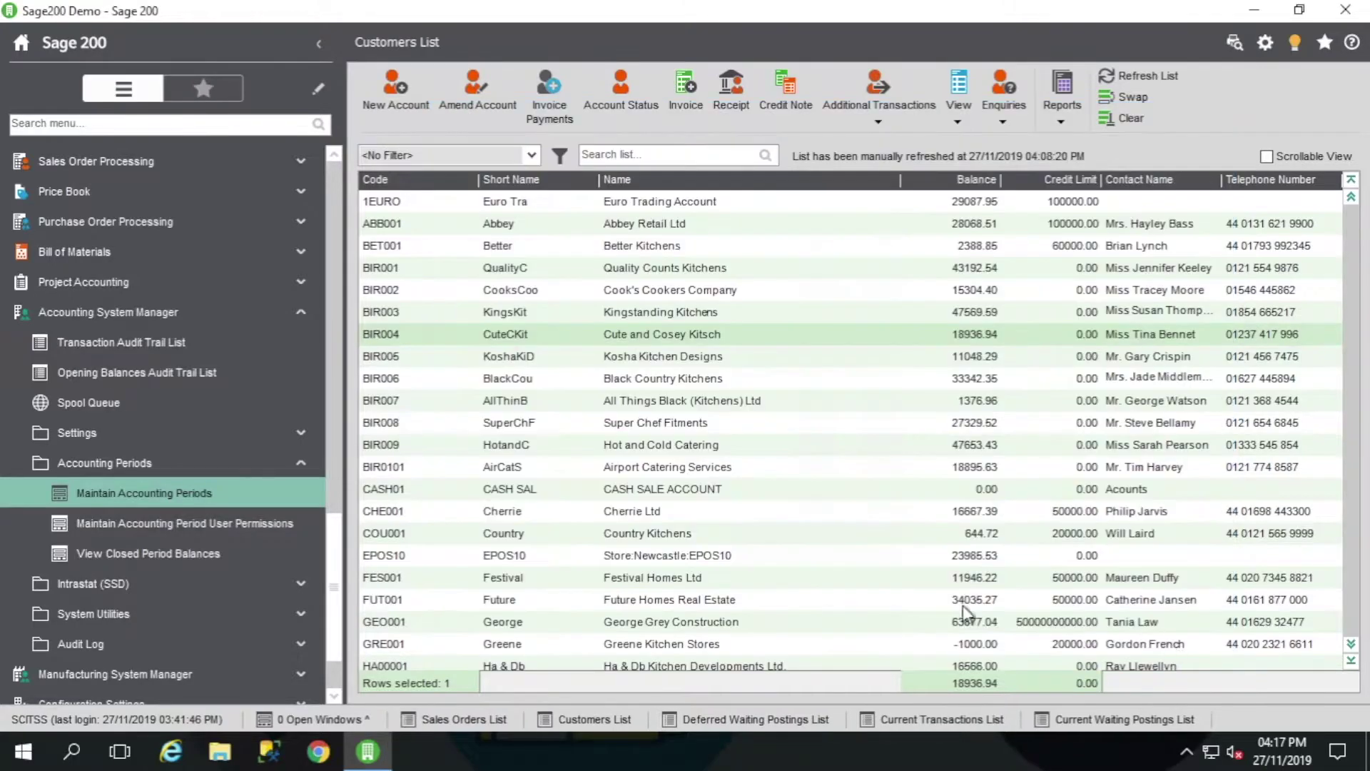
Collapse the navigation tree and open the Nominal Ledger's Deferred Waiting Postings List, selecting the 1200.00 posting dated 25/12/2019
{"action": "left_click", "coordinate": [132, 312]}
{"action": "scroll", "coordinate": [143, 335], "scroll_direction": "up", "scroll_amount": 4}
{"action": "right_click", "coordinate": [145, 343]}
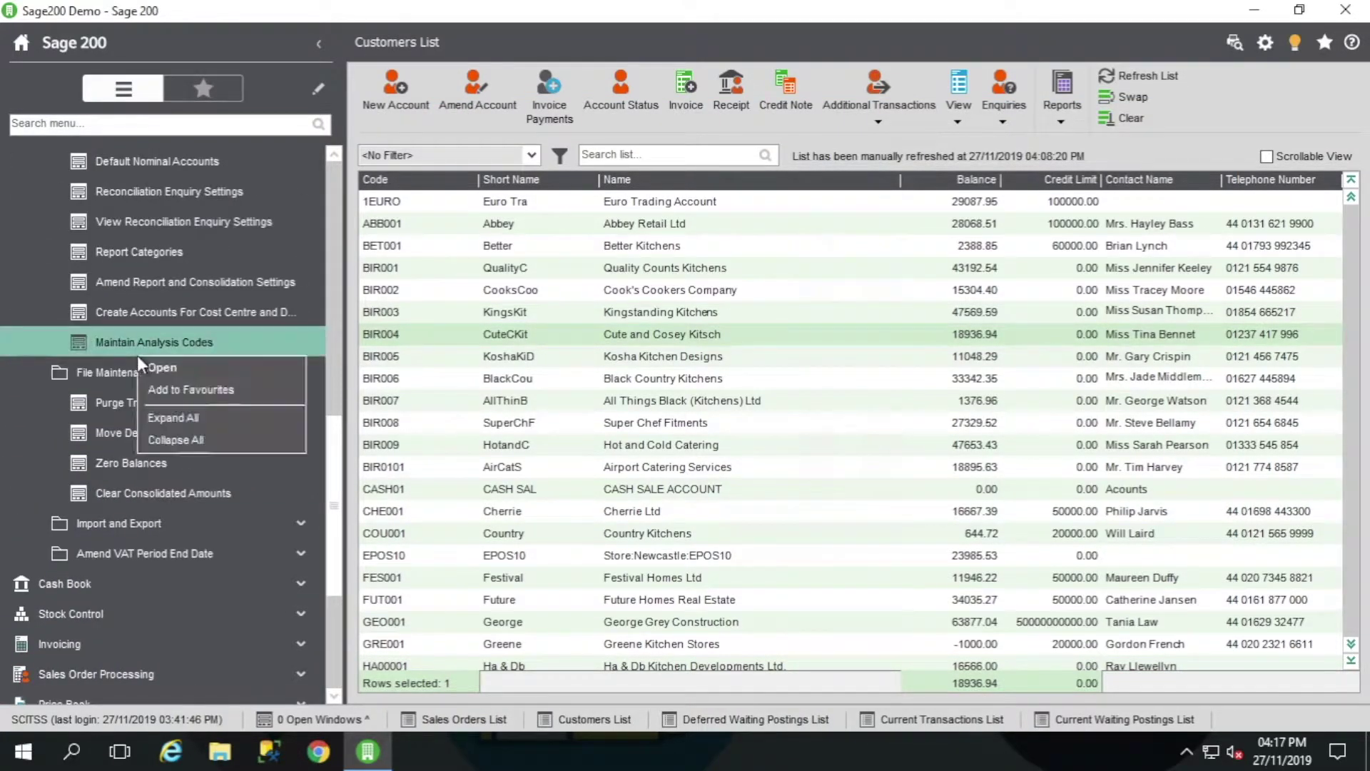
{"action": "left_click", "coordinate": [169, 441]}
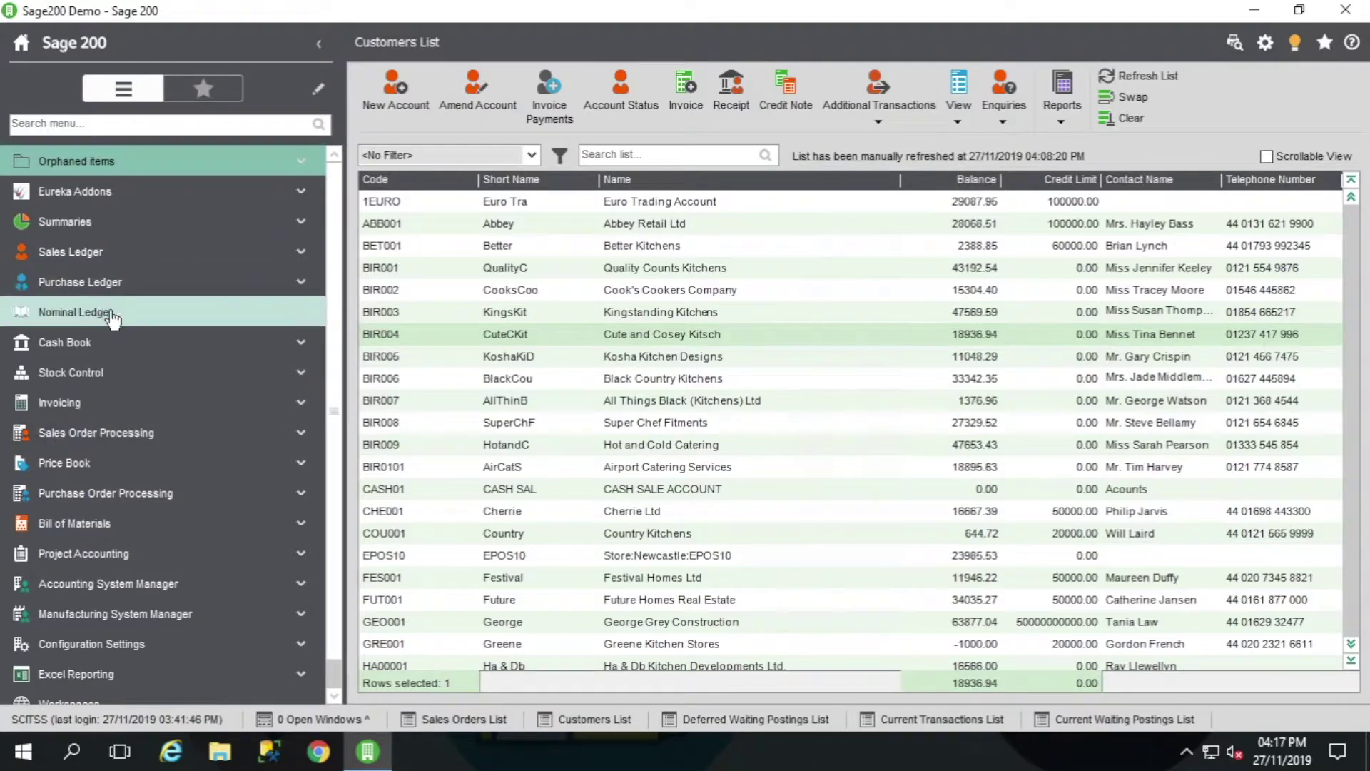
{"action": "left_click", "coordinate": [120, 311]}
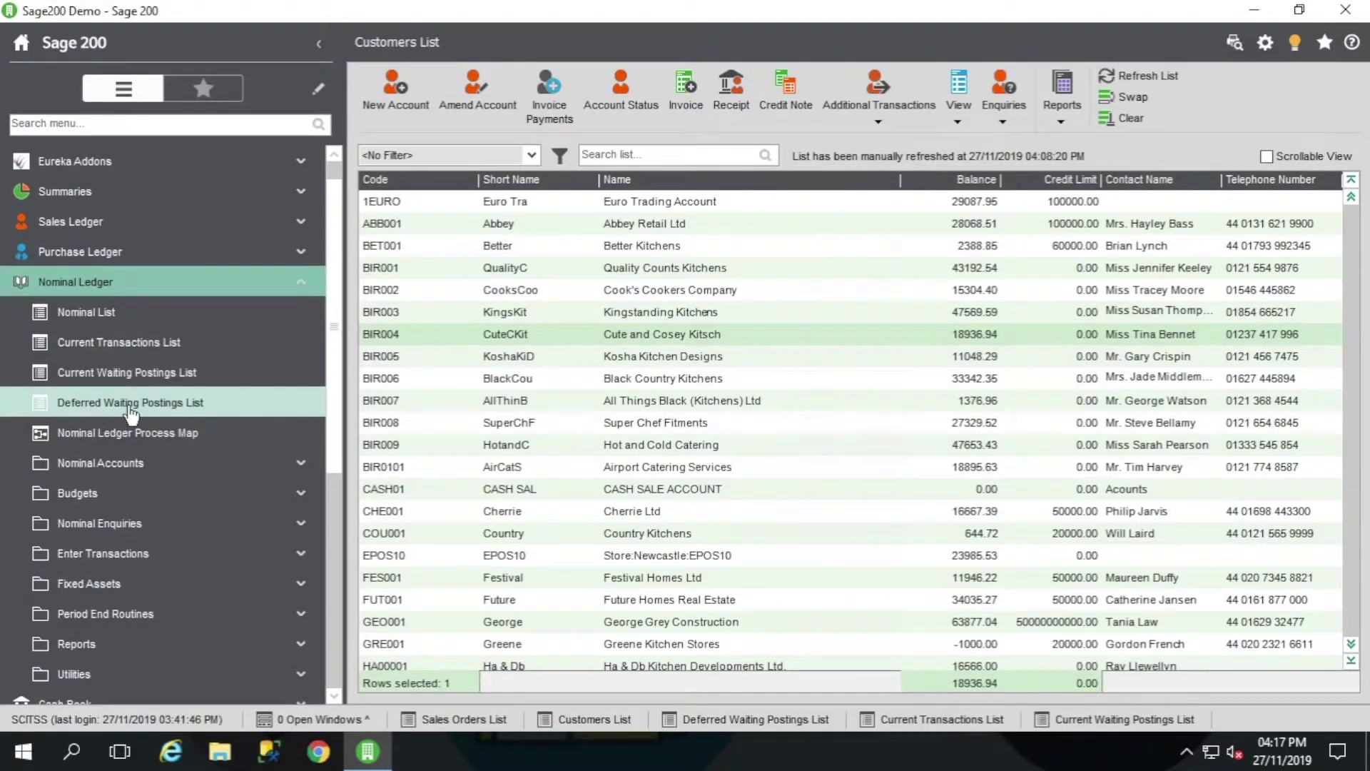
{"action": "left_click", "coordinate": [188, 415]}
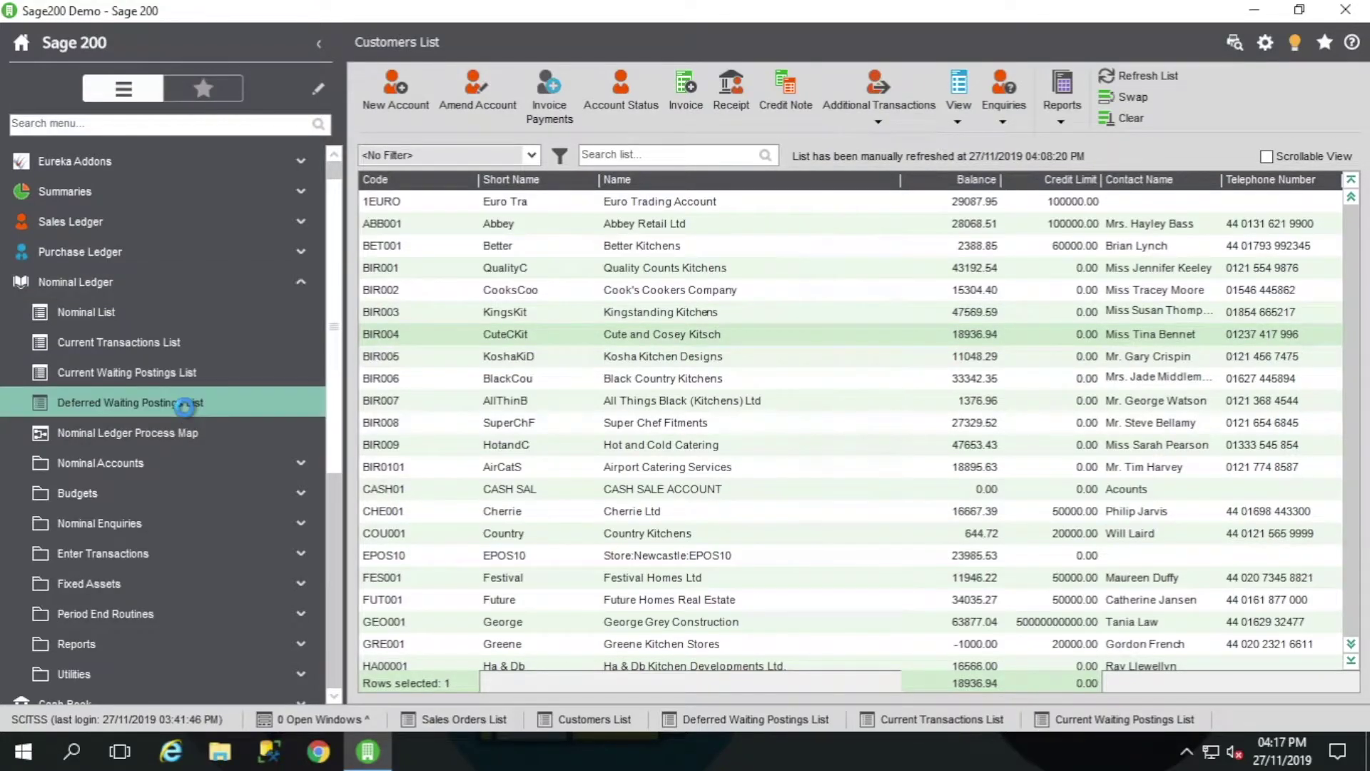
{"action": "left_click", "coordinate": [795, 270]}
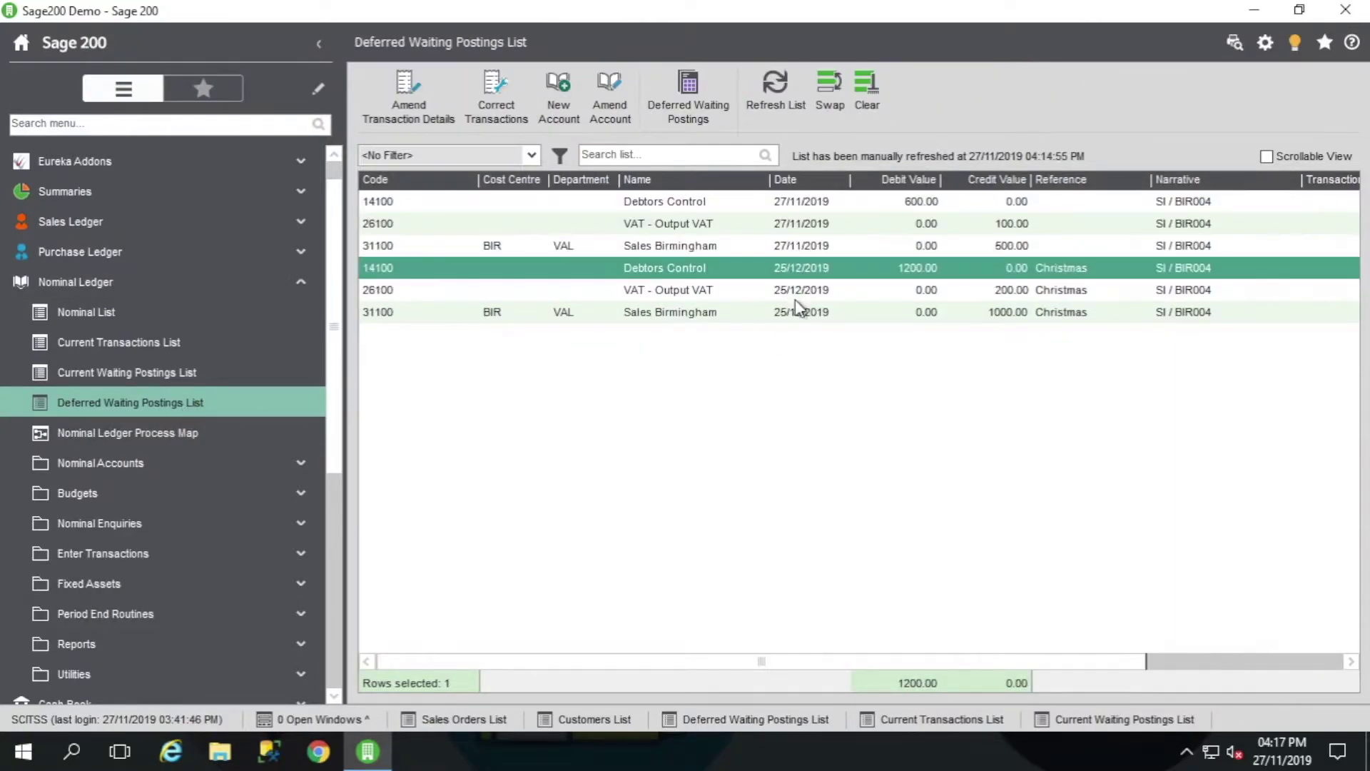
Select the 500.00 Sales Birmingham posting and expand Nominal Ledger Utilities > File Maintenance
{"action": "left_click", "coordinate": [805, 248]}
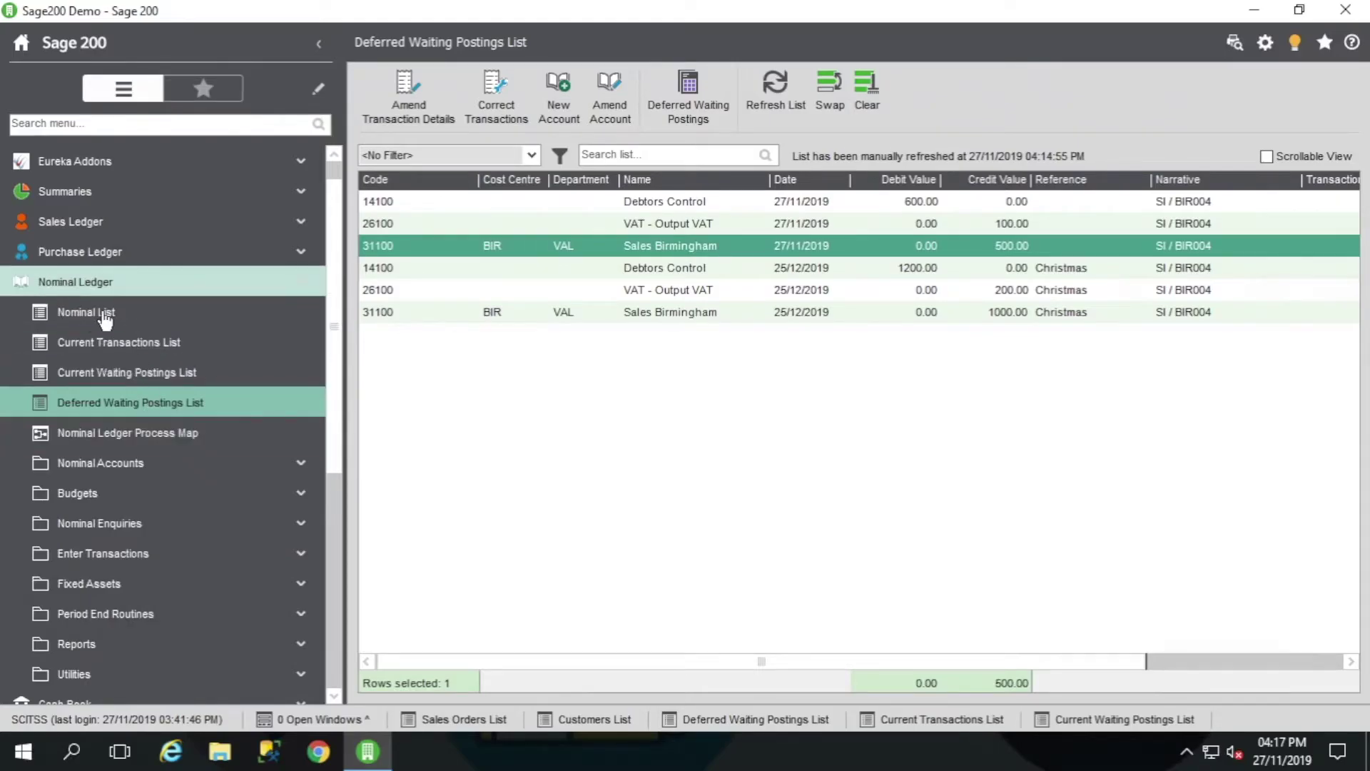
{"action": "left_click", "coordinate": [97, 681]}
{"action": "left_click", "coordinate": [100, 686]}
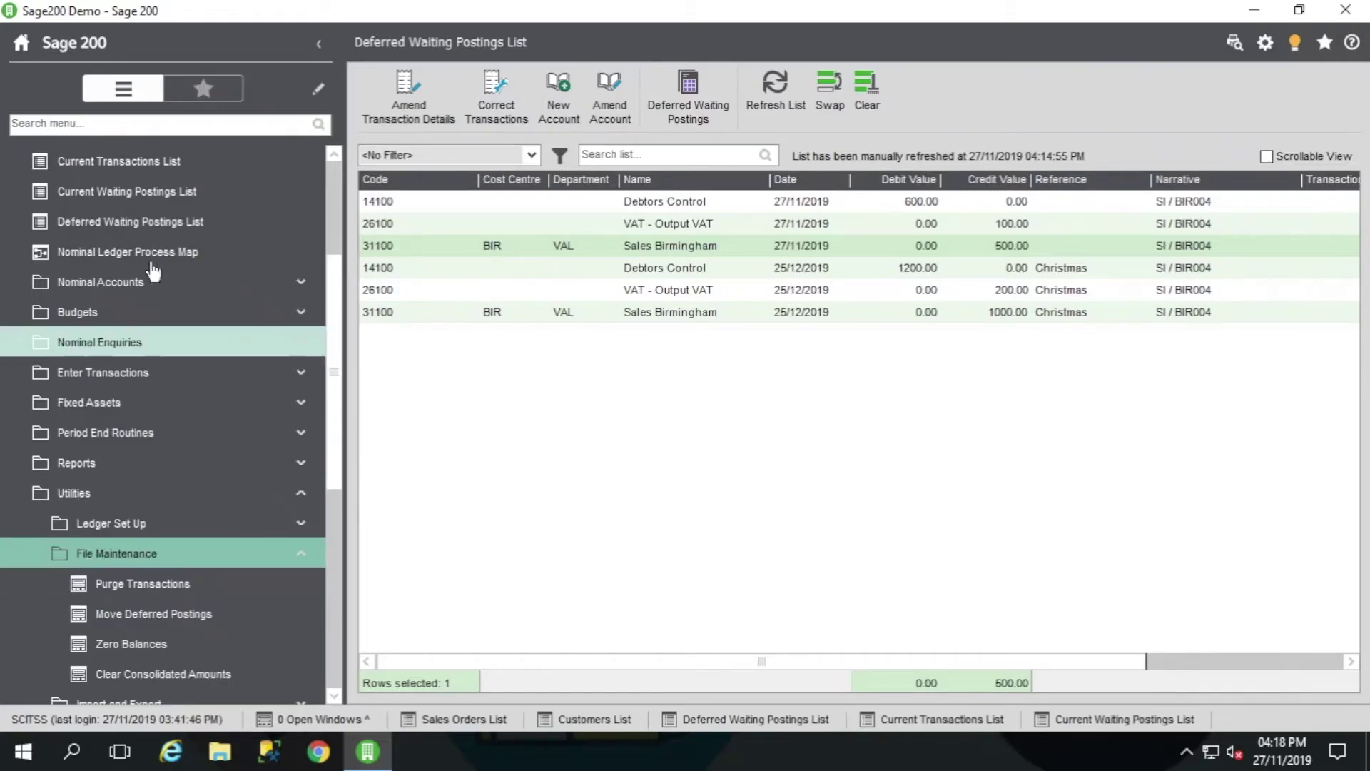
{"action": "left_click", "coordinate": [149, 125]}
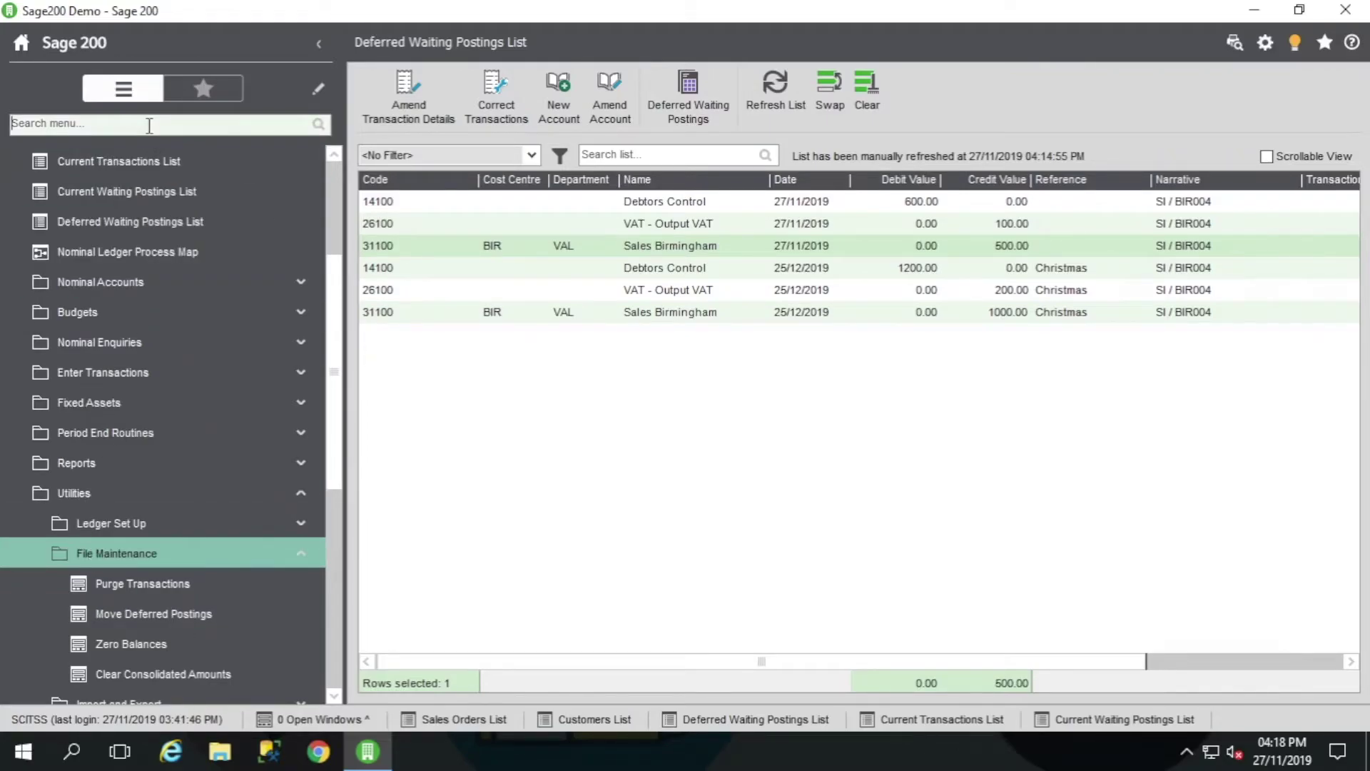
Search the menu for 'move' and bring up the options for Move Deferred Postings
{"action": "type", "text": "move"}
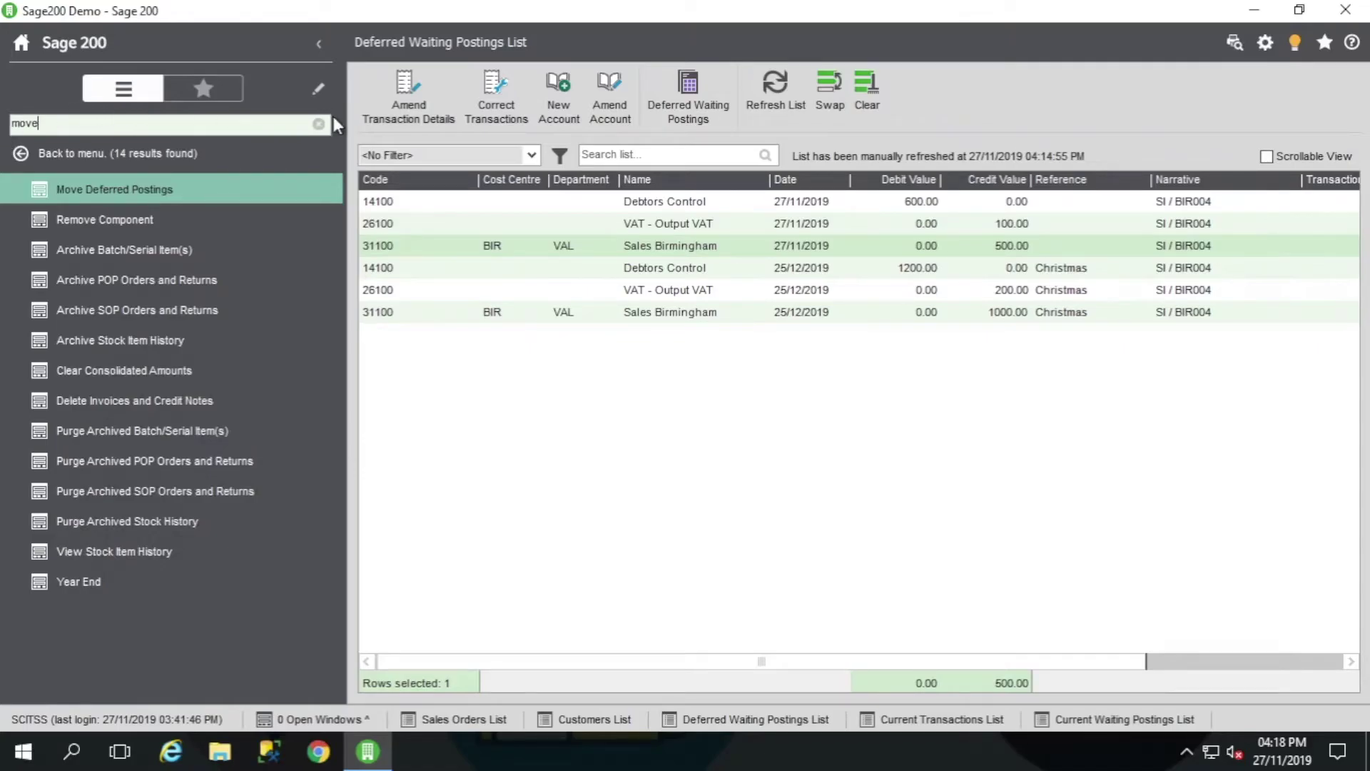
{"action": "right_click", "coordinate": [101, 194]}
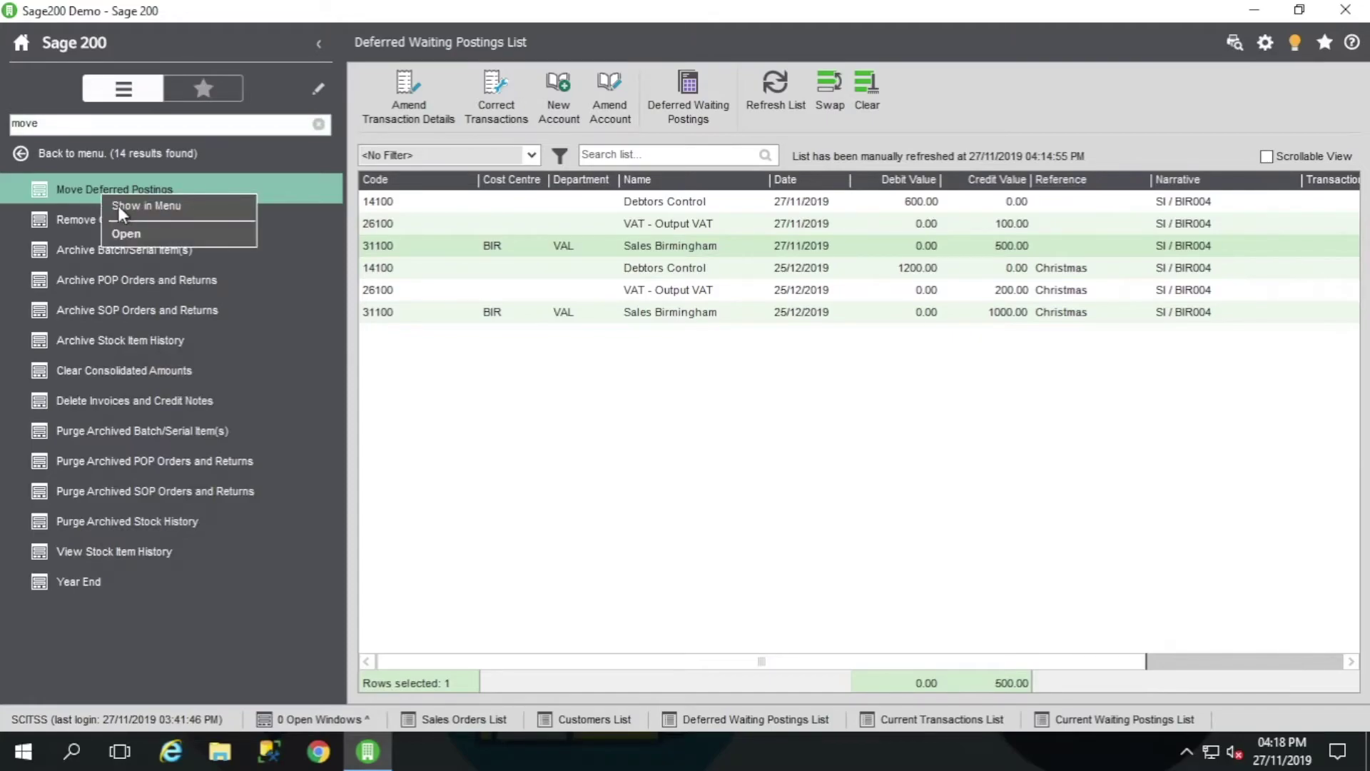
Run Move Deferred Postings for all postings dated up to 30/11/2019
{"action": "left_click", "coordinate": [84, 194]}
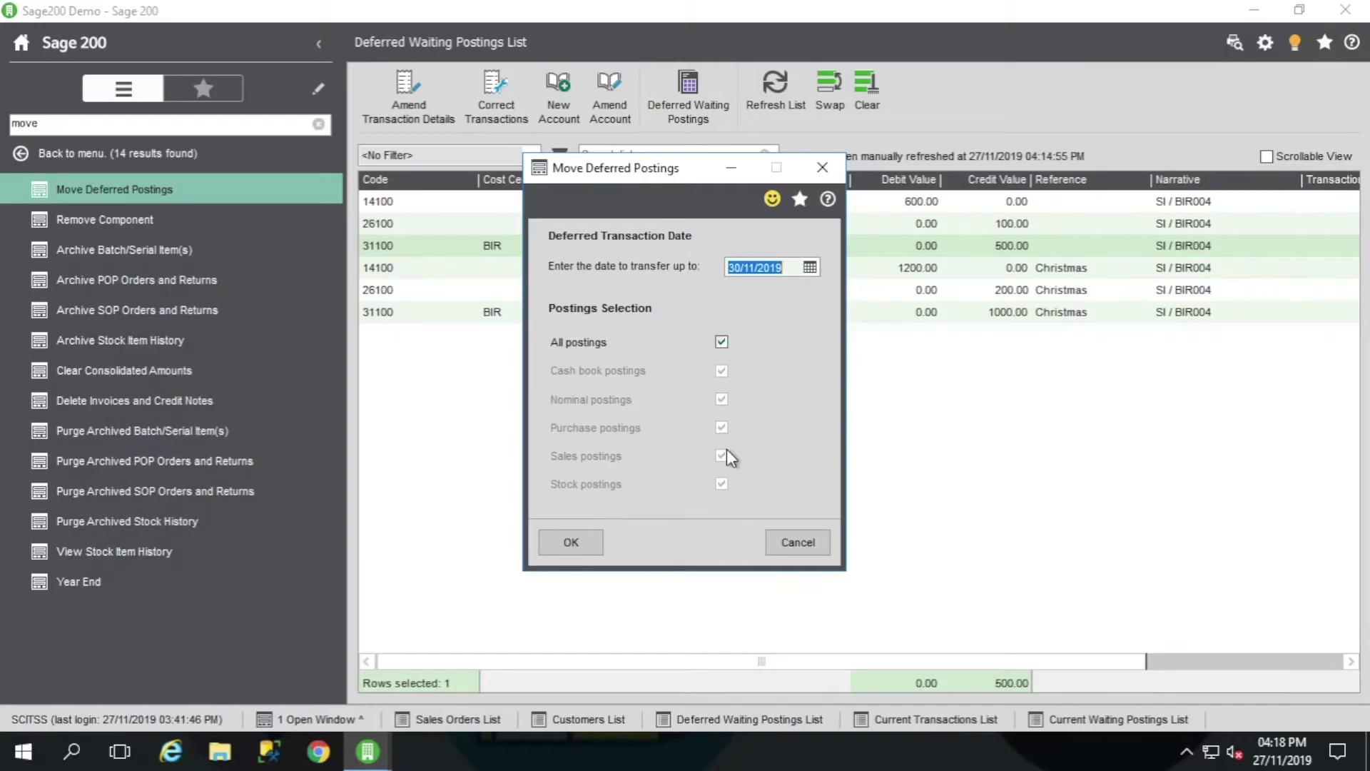
{"action": "left_click", "coordinate": [574, 542]}
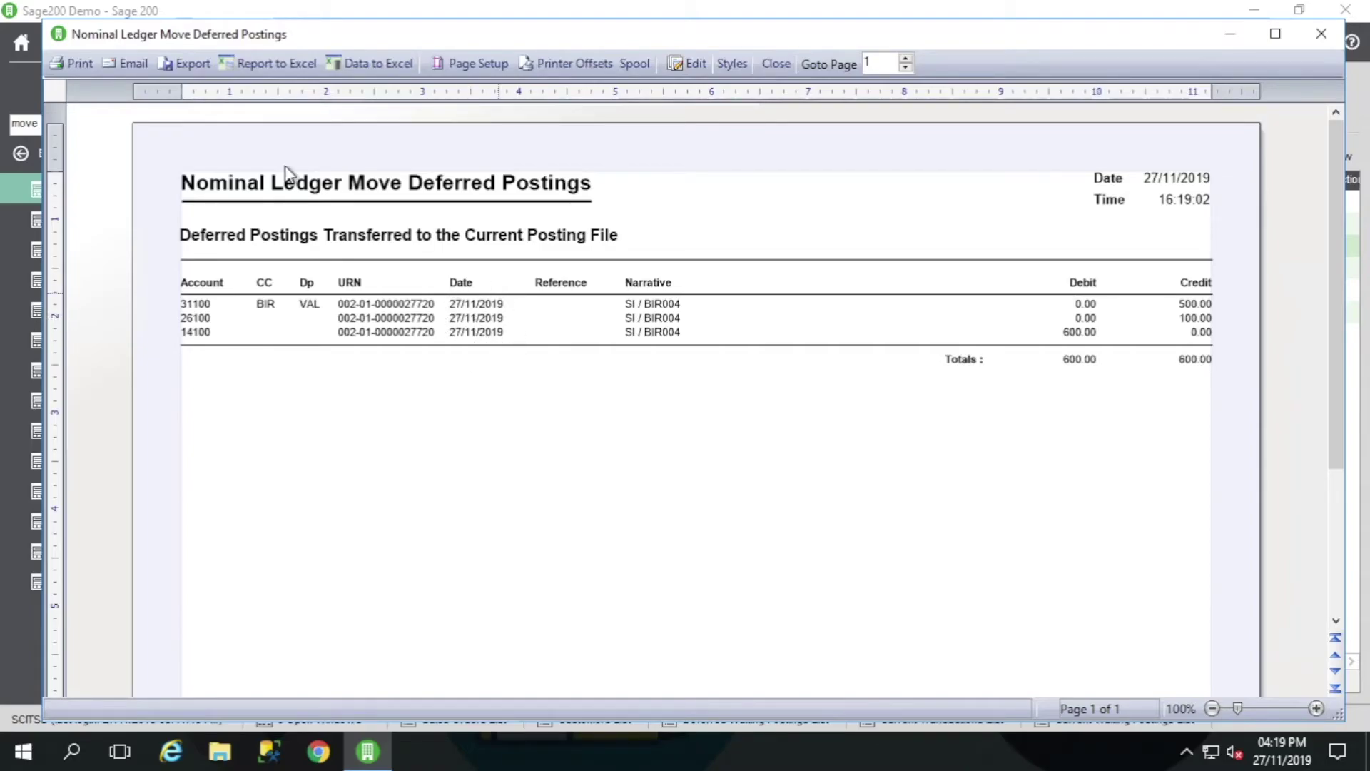
Close the transfer report, clear the menu search and open the Current Waiting Postings List
{"action": "left_click", "coordinate": [1322, 32]}
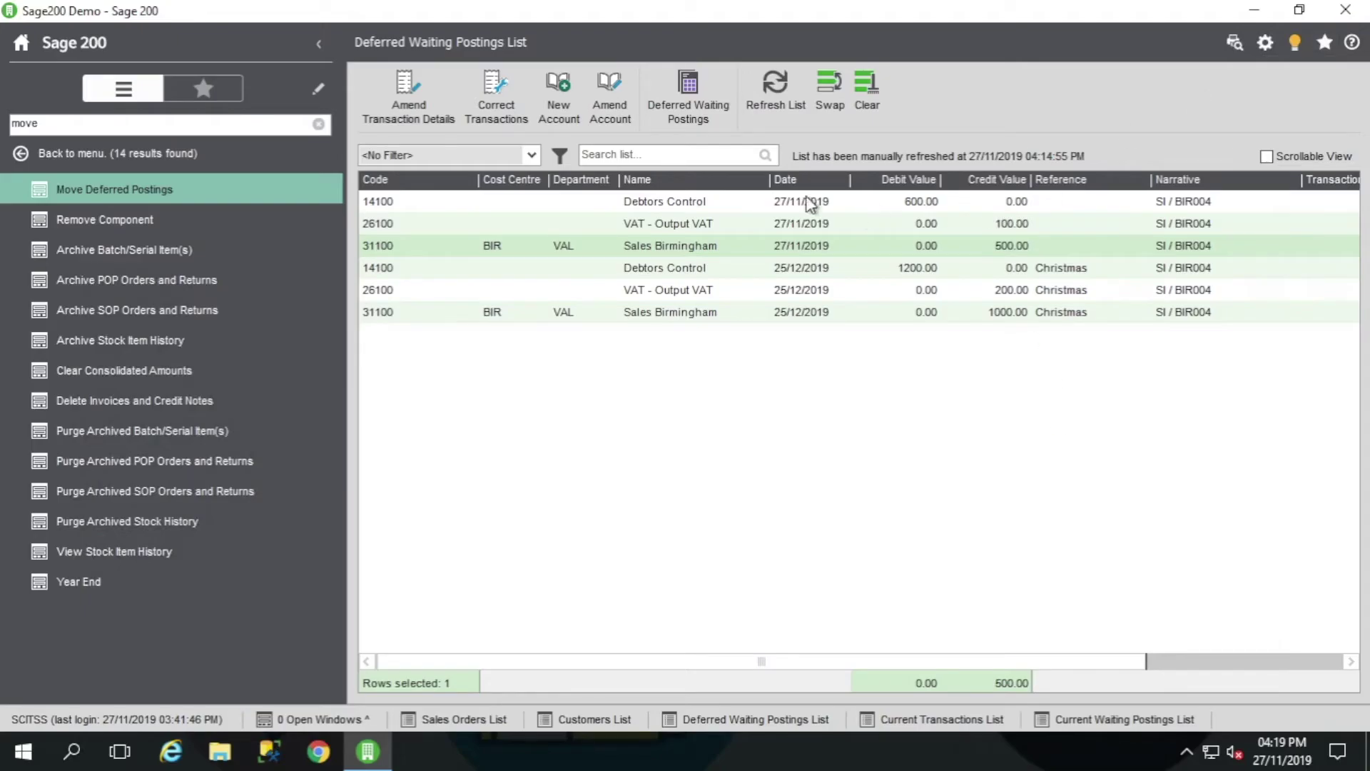
{"action": "left_click", "coordinate": [155, 153]}
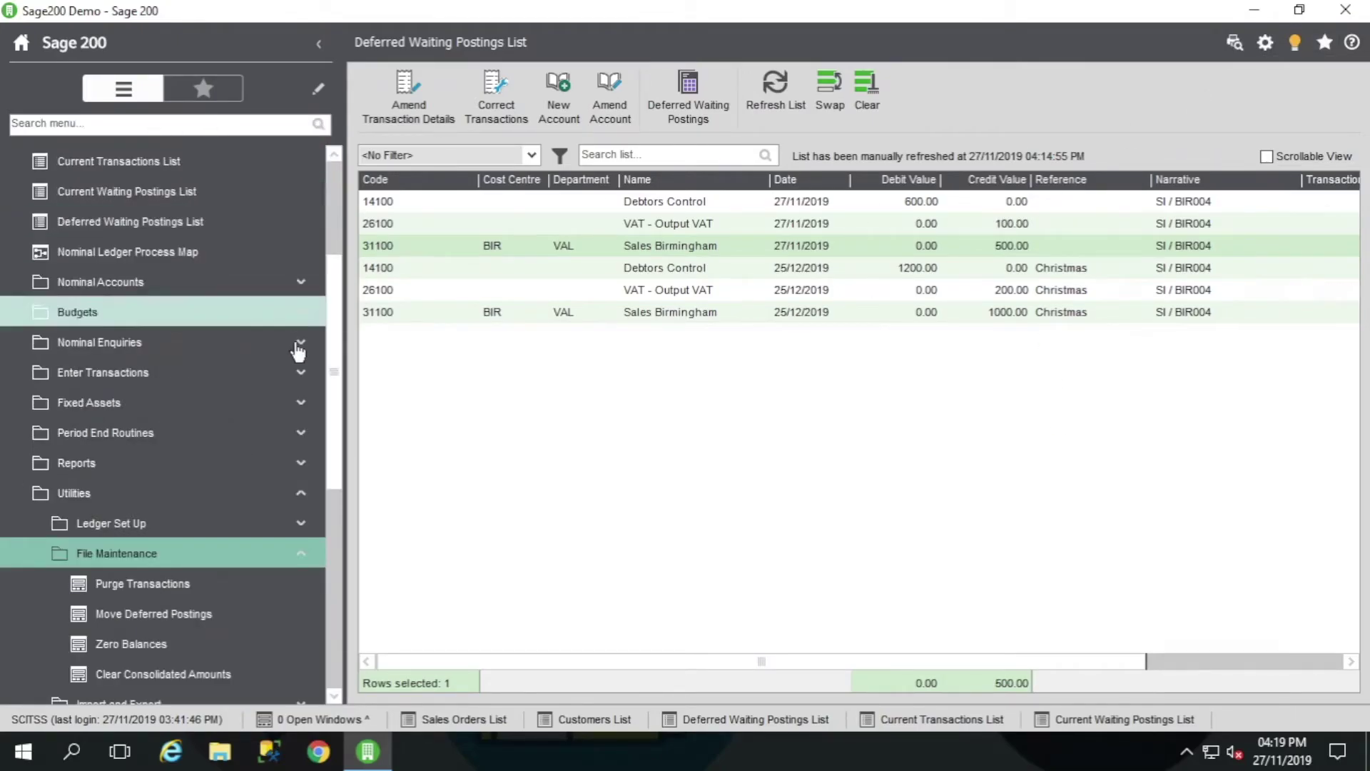
{"action": "left_click_drag", "start_coordinate": [336, 391], "coordinate": [344, 312]}
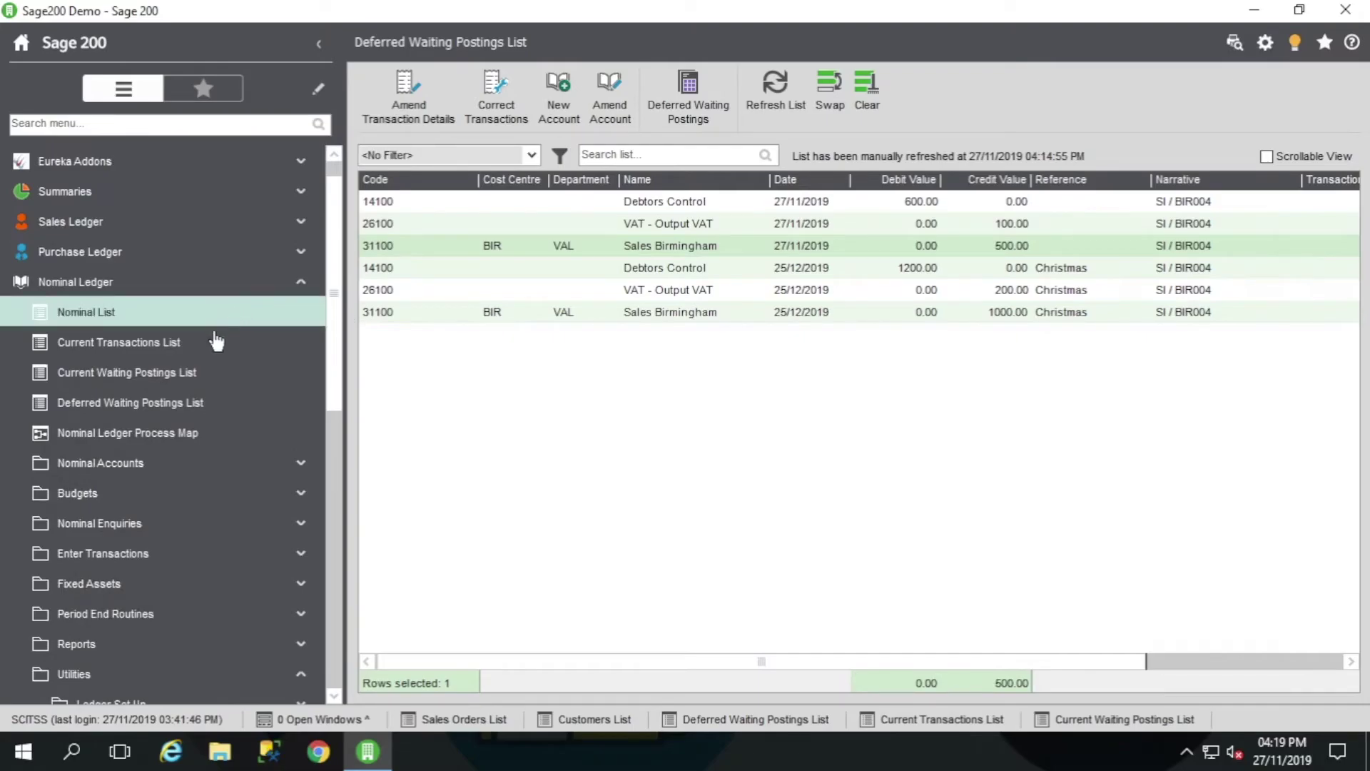
{"action": "left_click", "coordinate": [194, 373]}
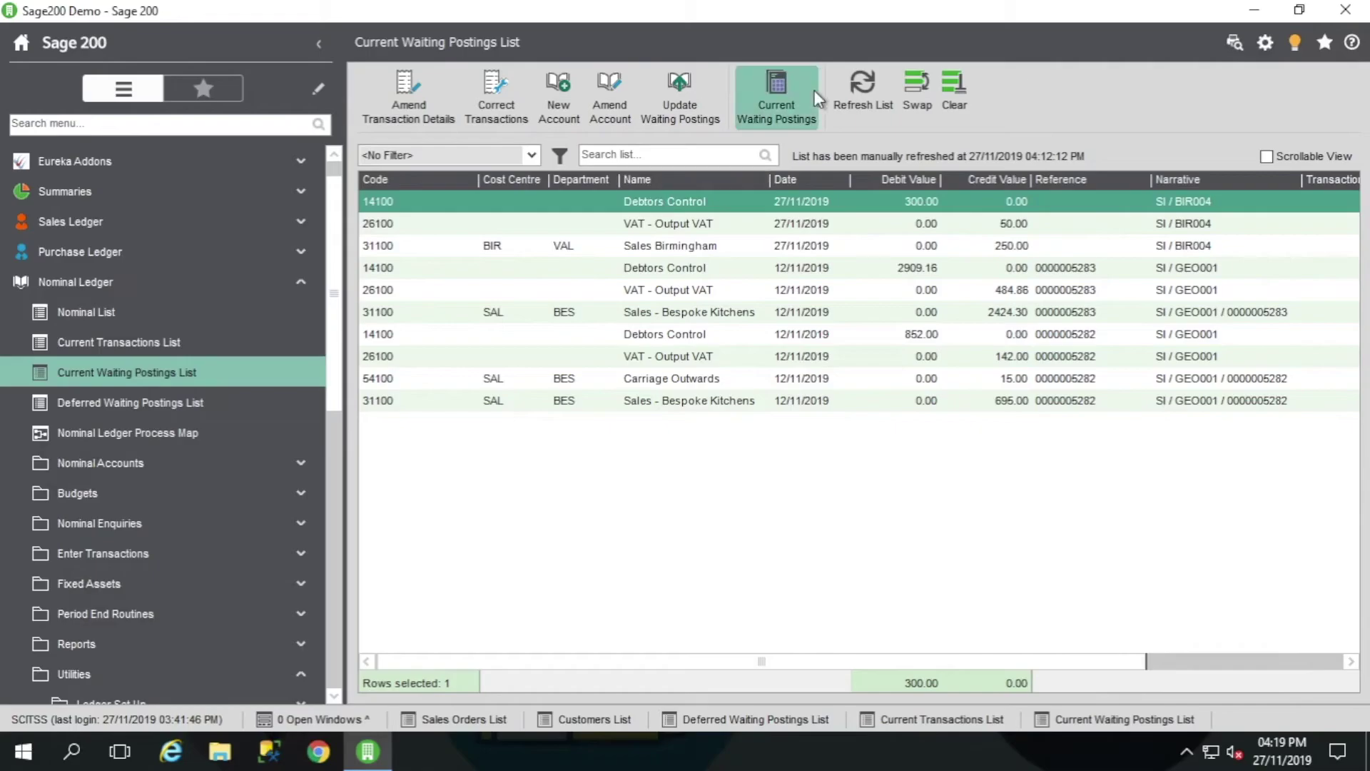
Update the nominal waiting postings into the ledger, confirming the update
{"action": "left_click", "coordinate": [948, 97]}
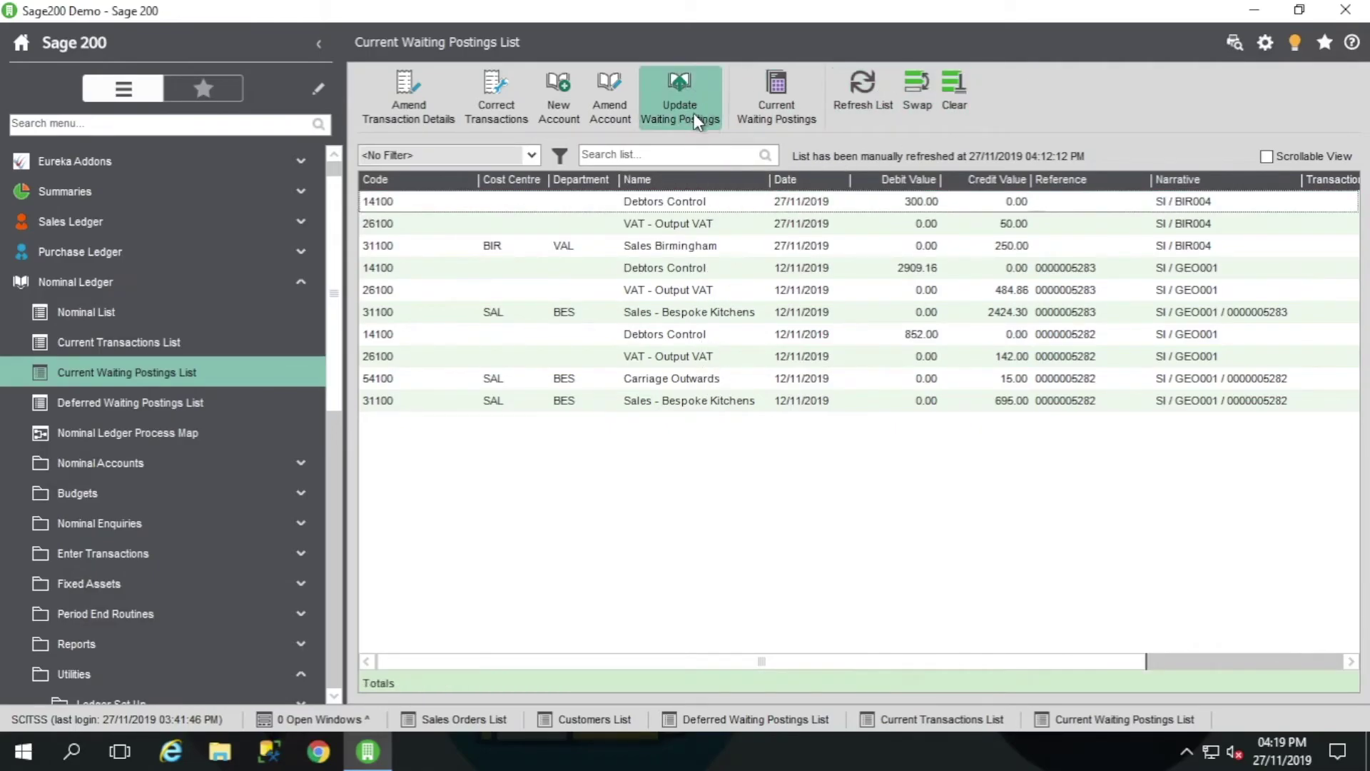
{"action": "left_click", "coordinate": [671, 113]}
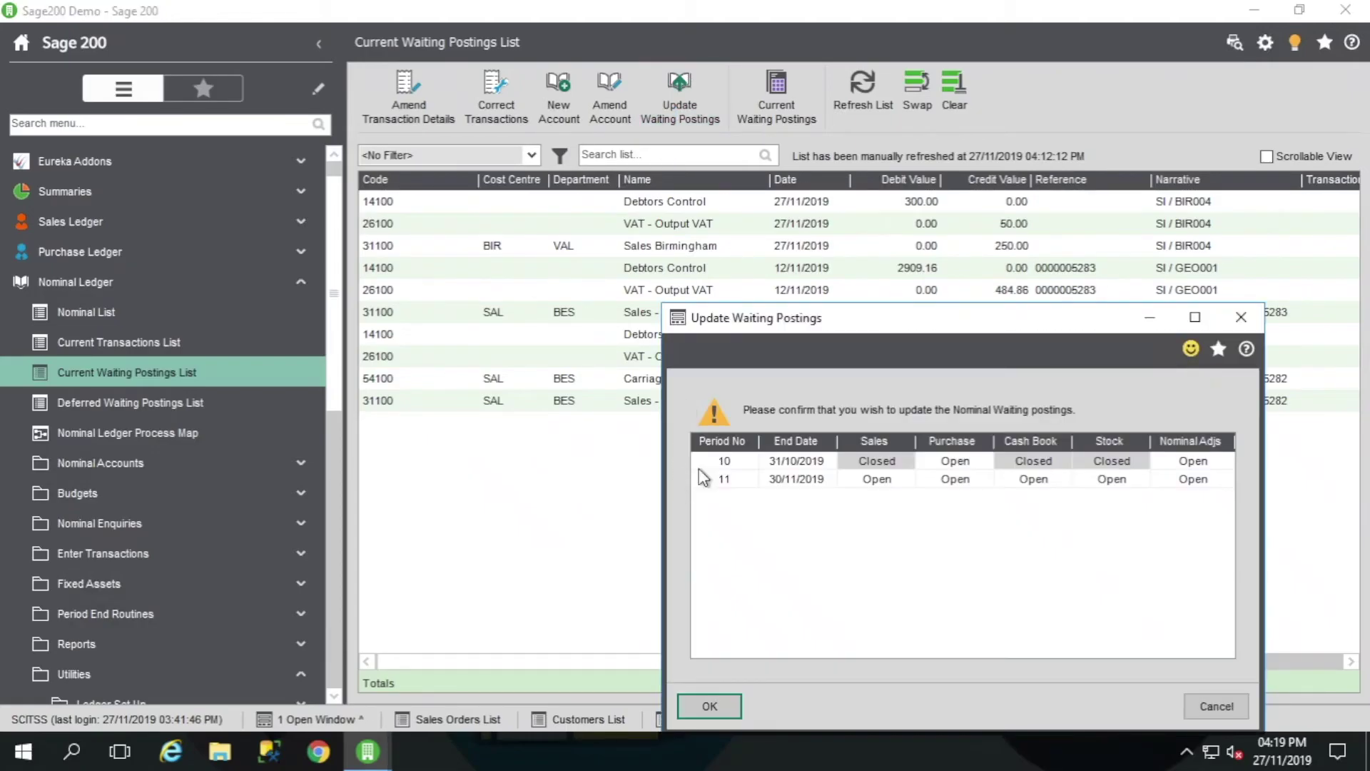
{"action": "left_click_drag", "start_coordinate": [923, 318], "coordinate": [972, 122]}
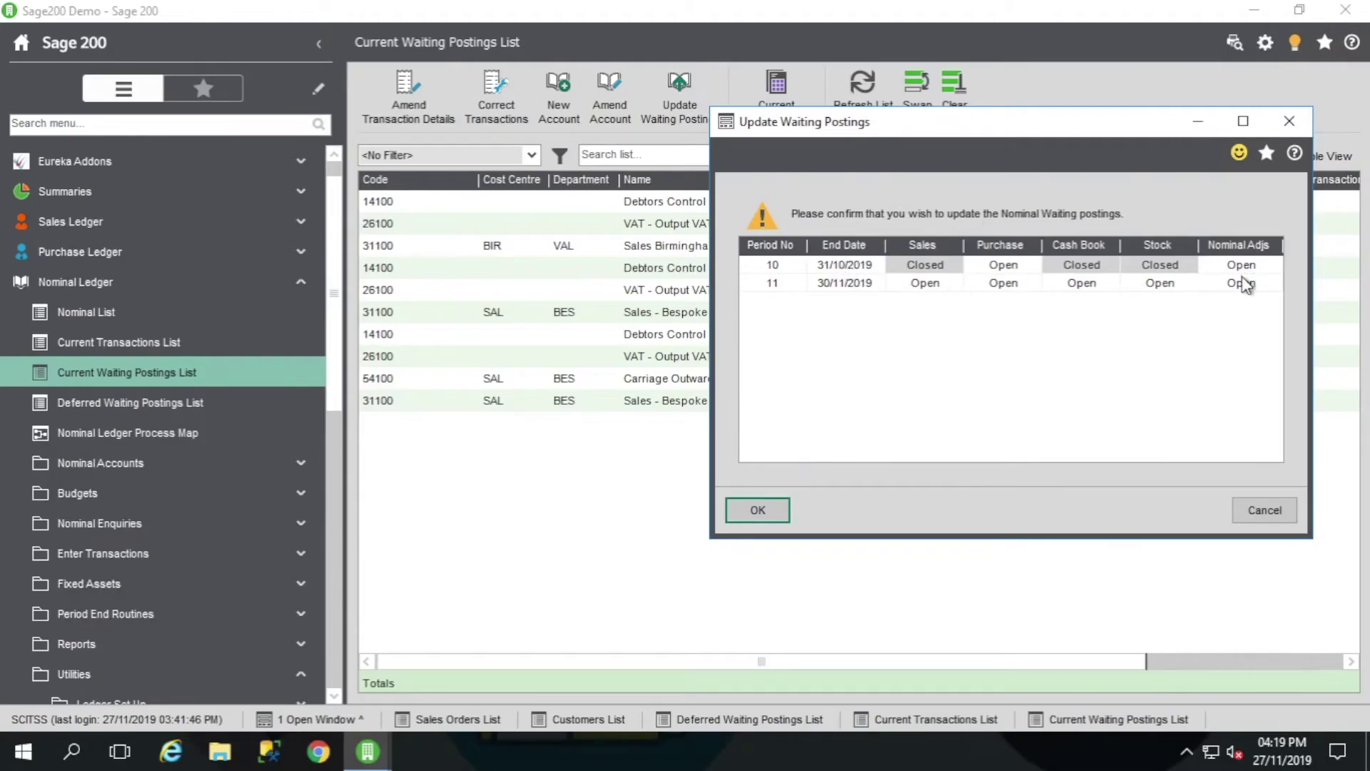
{"action": "left_click", "coordinate": [766, 519]}
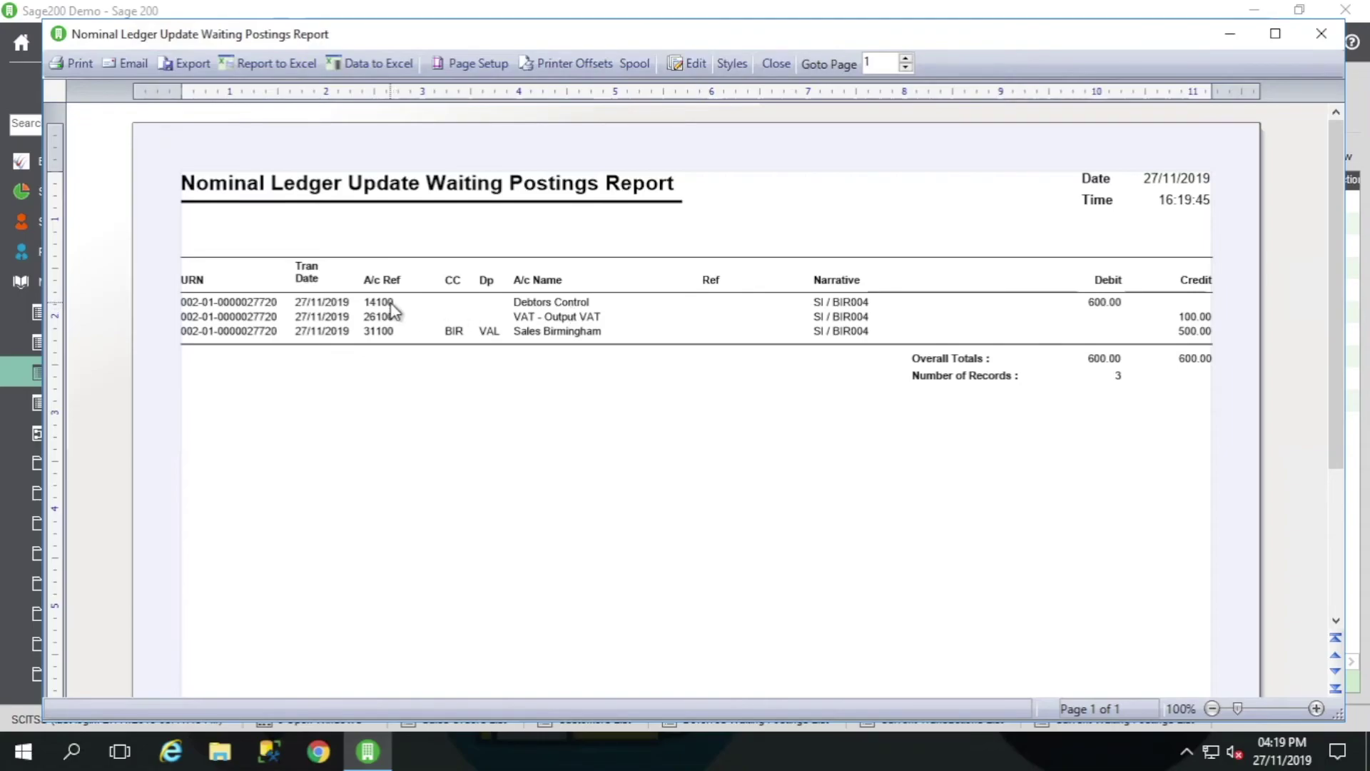
Close the update report and open the Current Transactions List sorted by date
{"action": "left_click", "coordinate": [1323, 45]}
{"action": "left_click", "coordinate": [147, 332]}
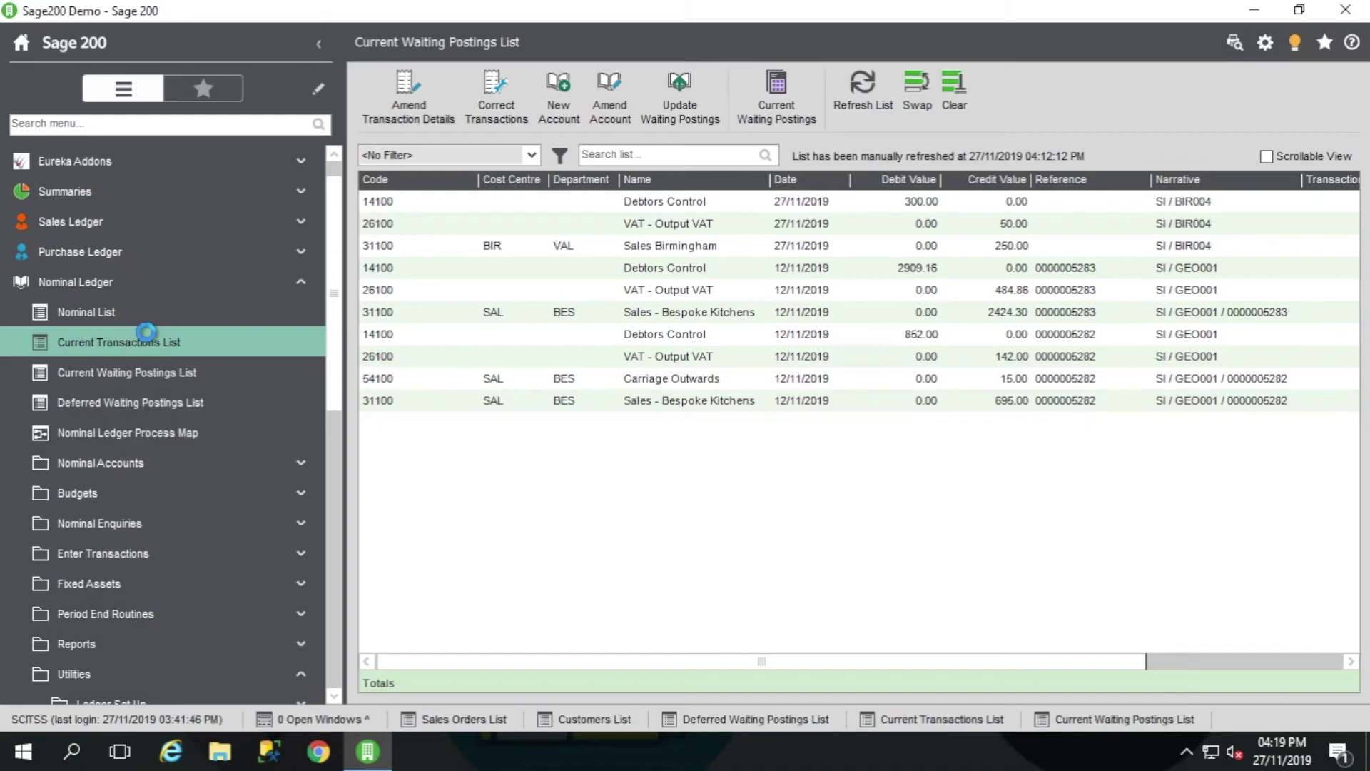
{"action": "left_click", "coordinate": [821, 178]}
Sort transactions newest first and inspect the 27/11/2019 Sales Birmingham, Debtors Control and VAT postings
{"action": "left_click", "coordinate": [820, 177]}
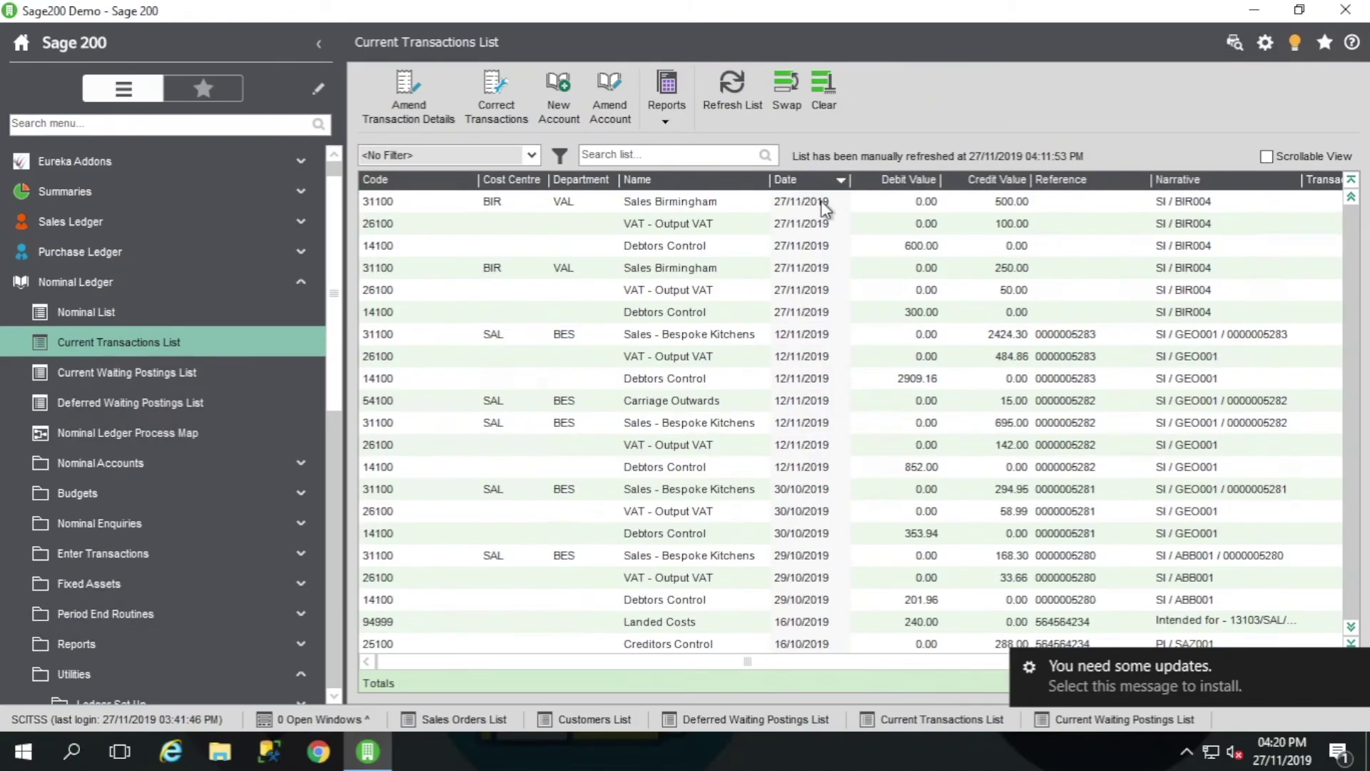
{"action": "left_click", "coordinate": [824, 207]}
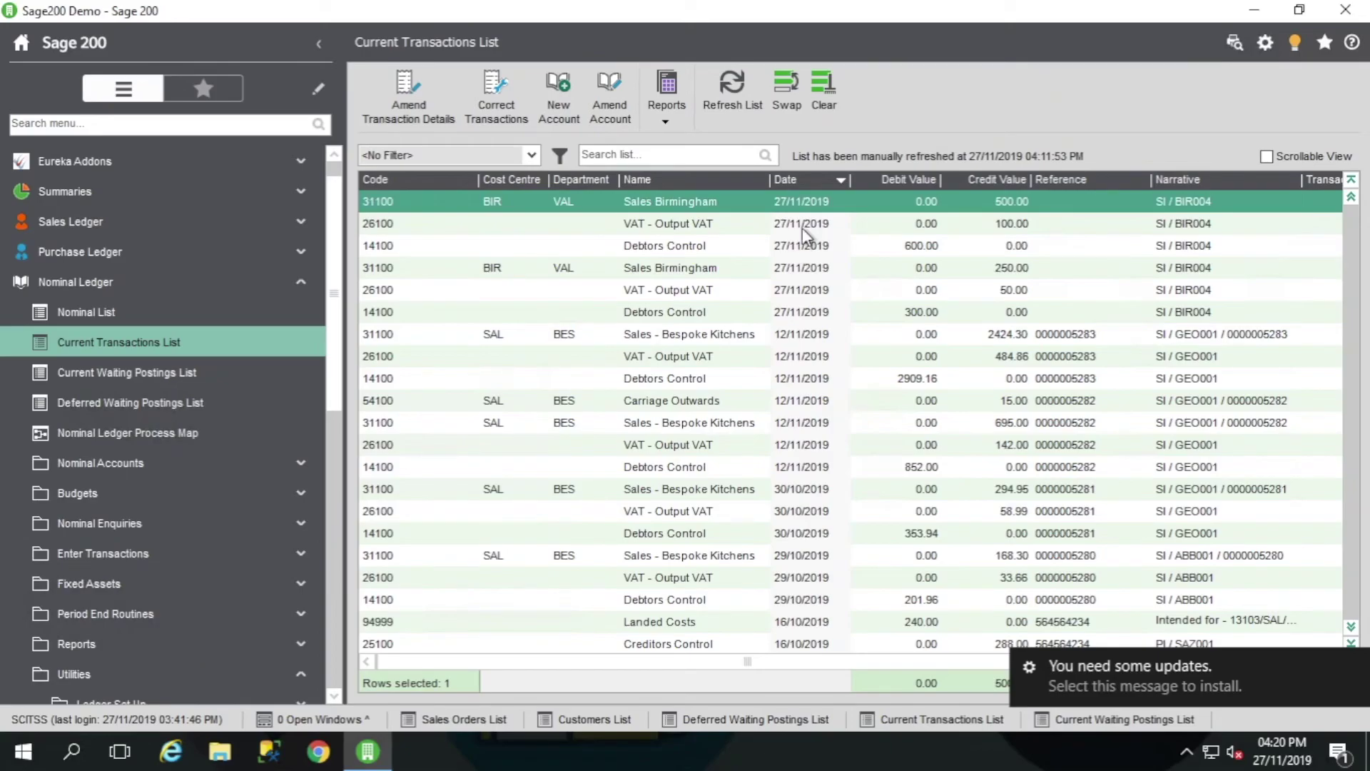
{"action": "left_click", "coordinate": [802, 228]}
{"action": "left_click", "coordinate": [795, 242]}
{"action": "left_click", "coordinate": [703, 224]}
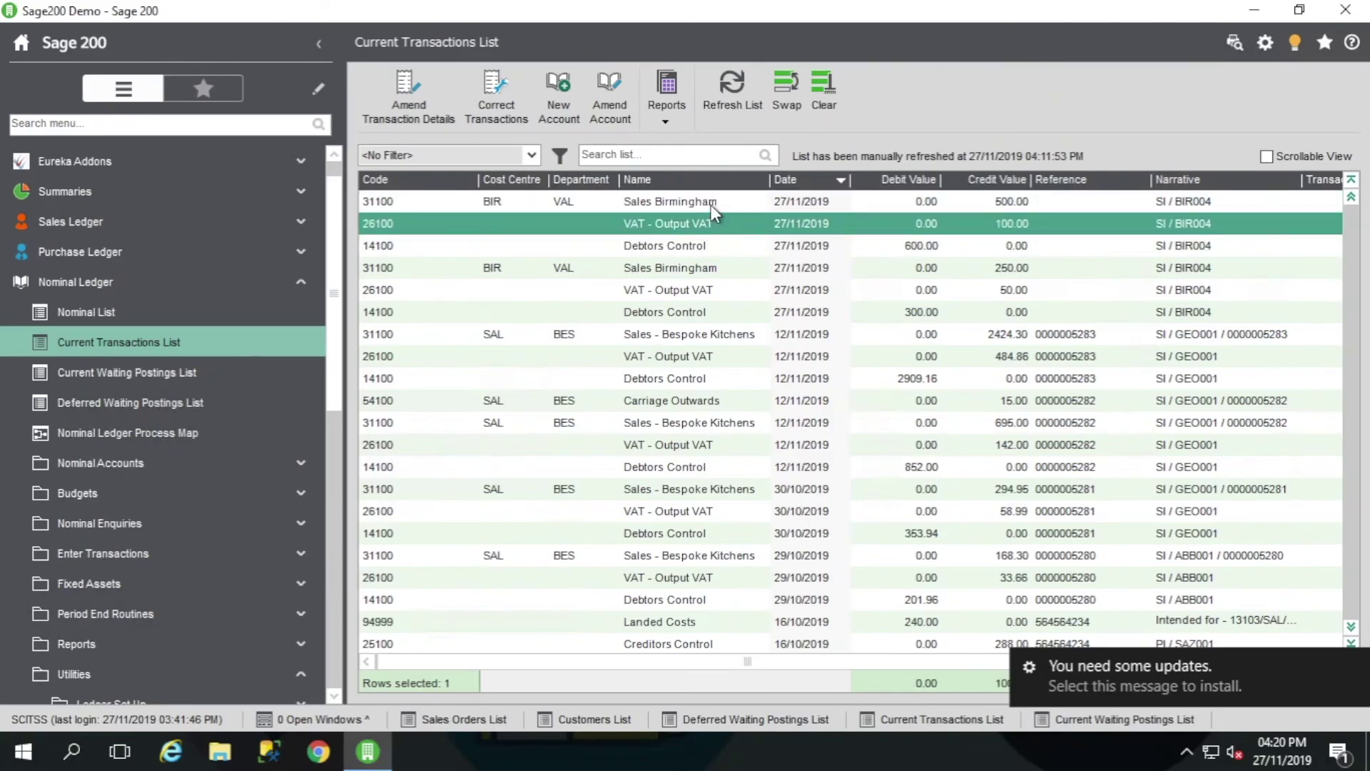
{"action": "left_click", "coordinate": [711, 205]}
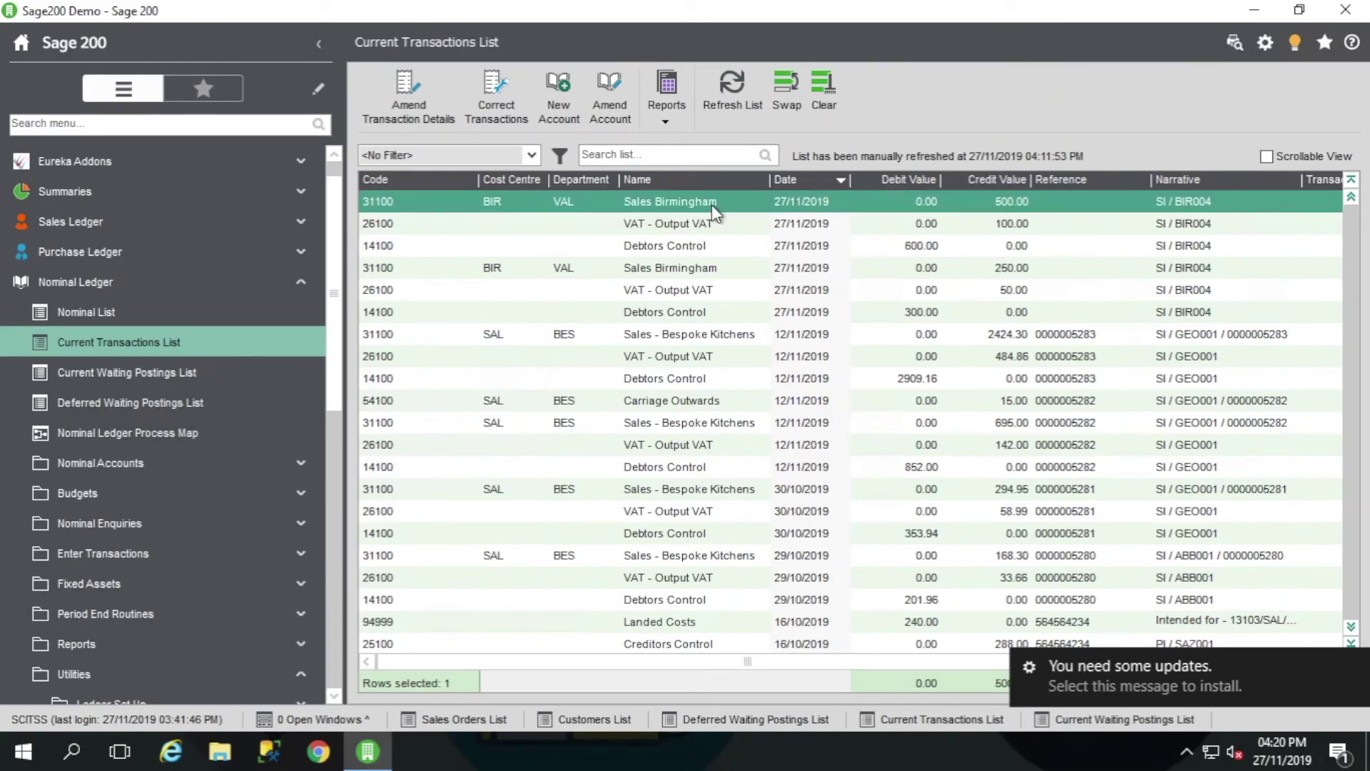
{"action": "mouse_move", "coordinate": [1252, 8]}
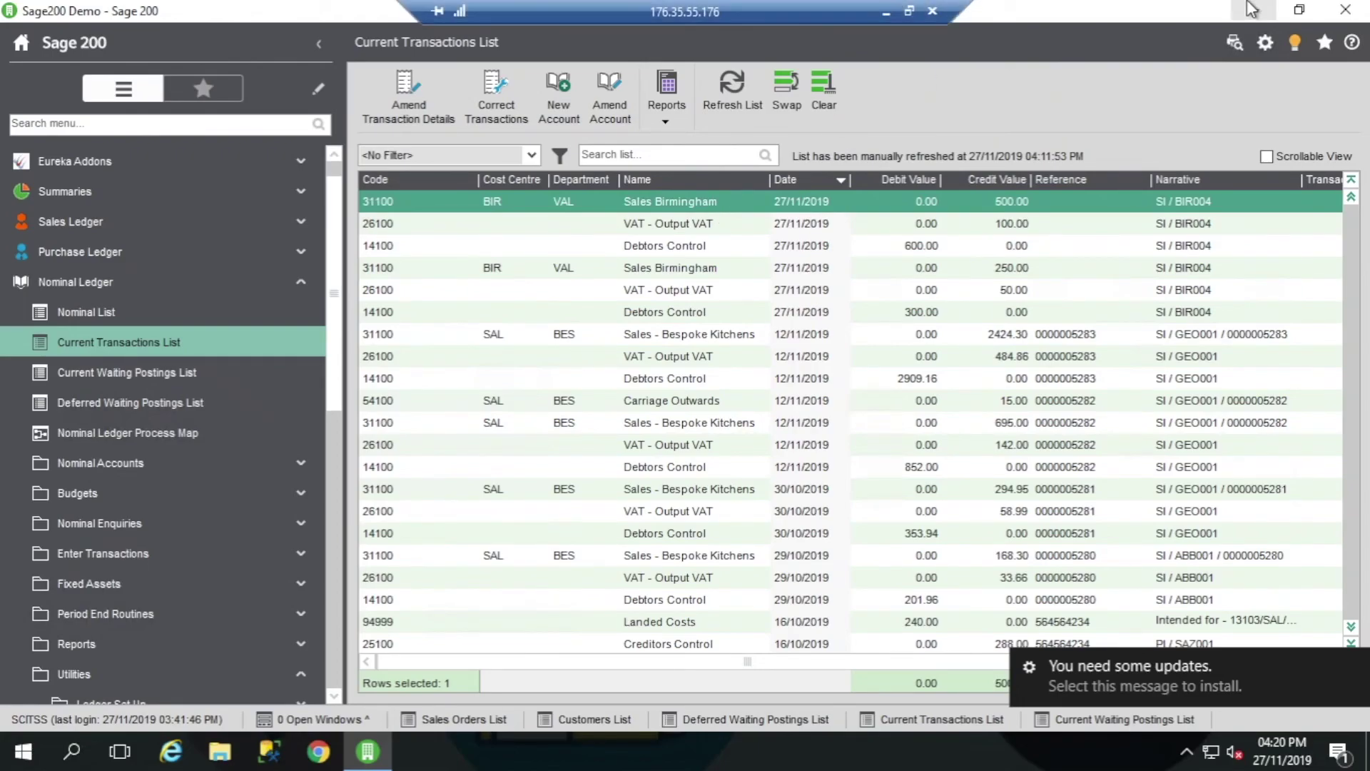